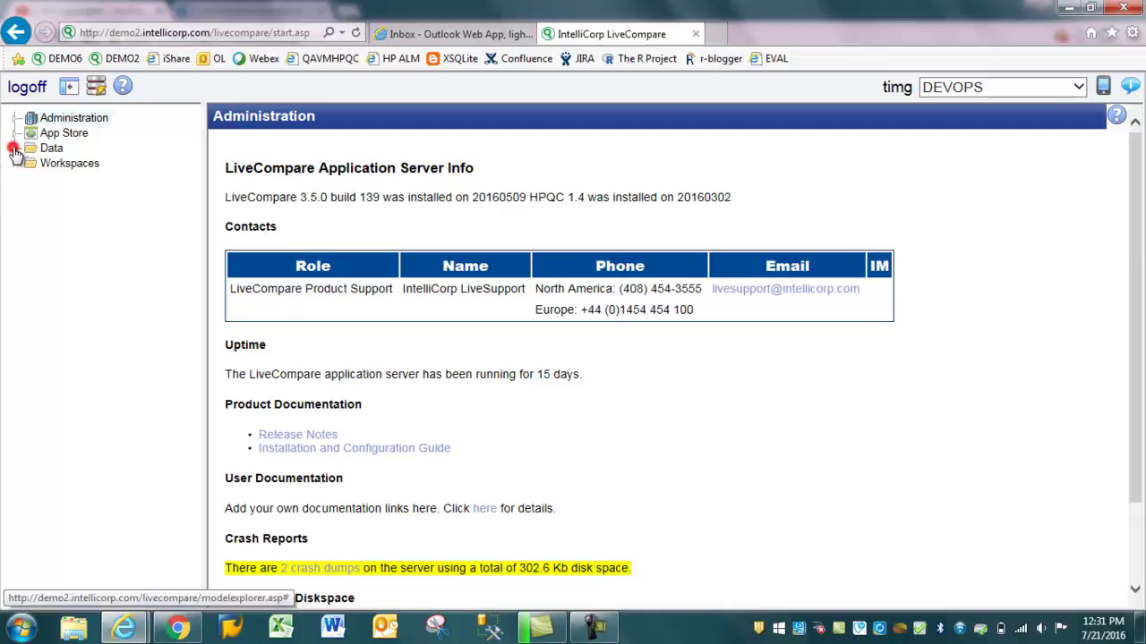
# Step: Copy the Compare IMG Configurations template from the Synchronization templates to the My First WS workspace
pyautogui.click(15, 148)
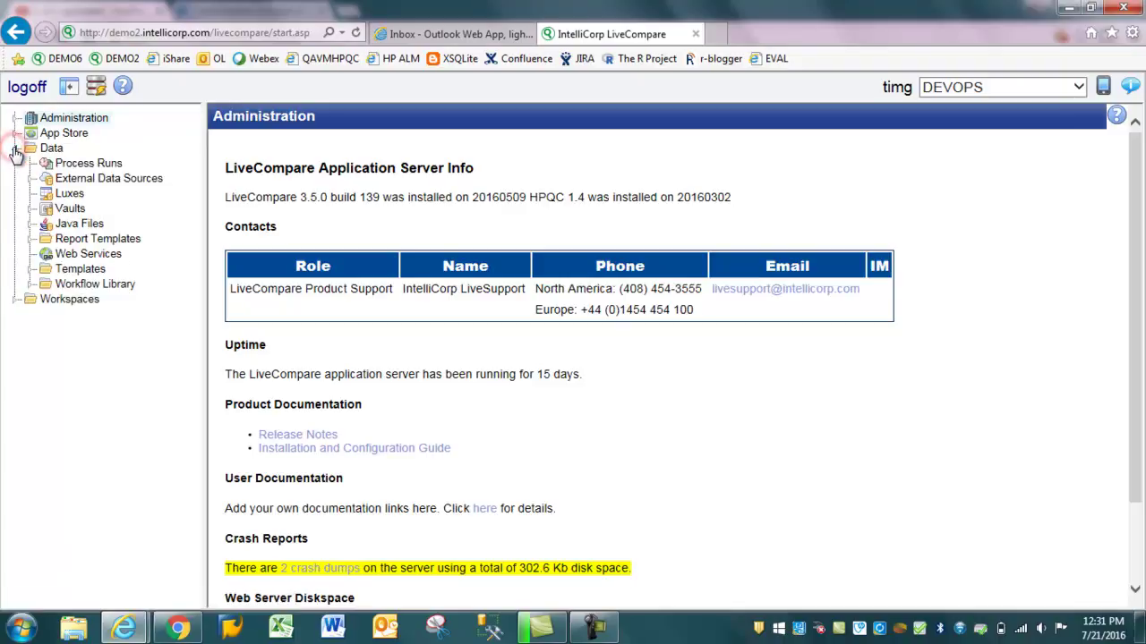
pyautogui.click(30, 268)
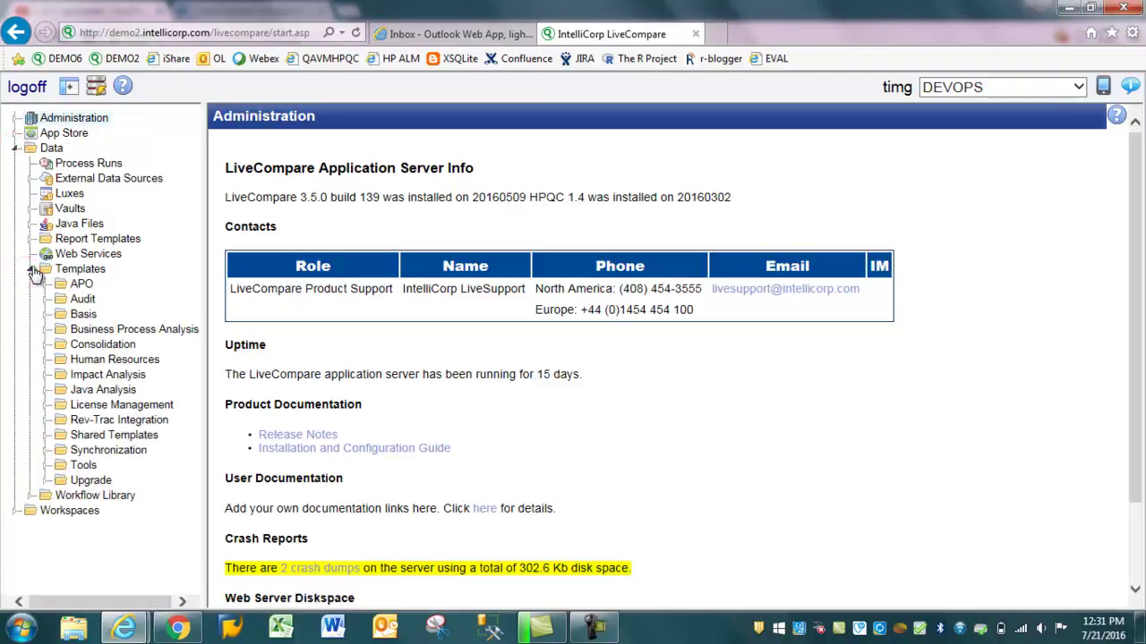
pyautogui.click(45, 451)
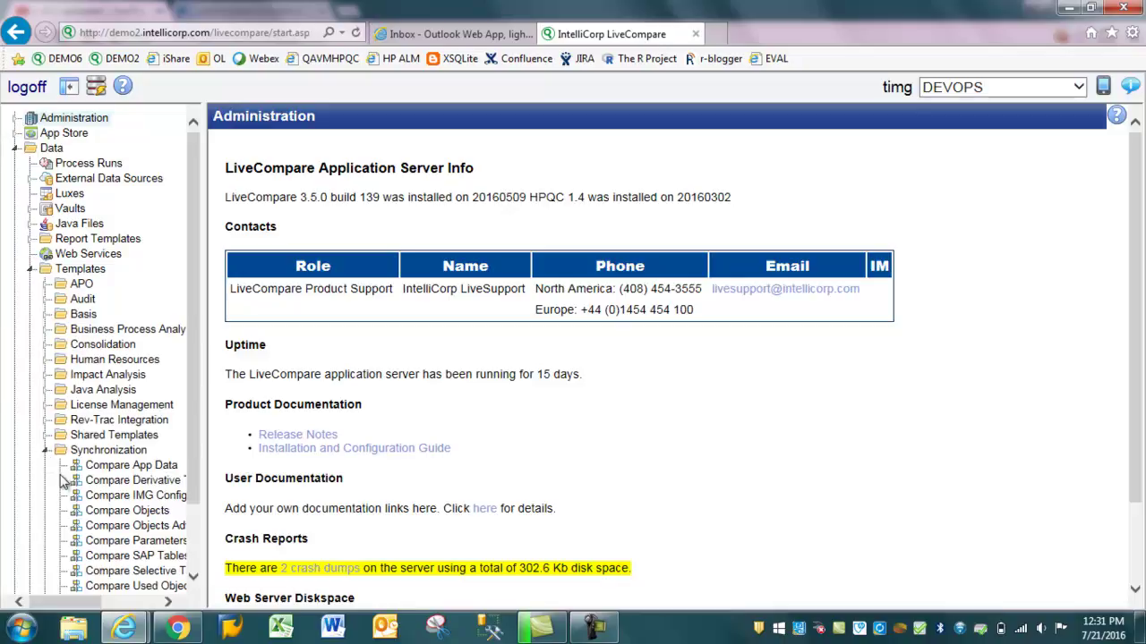
pyautogui.rightClick(112, 504)
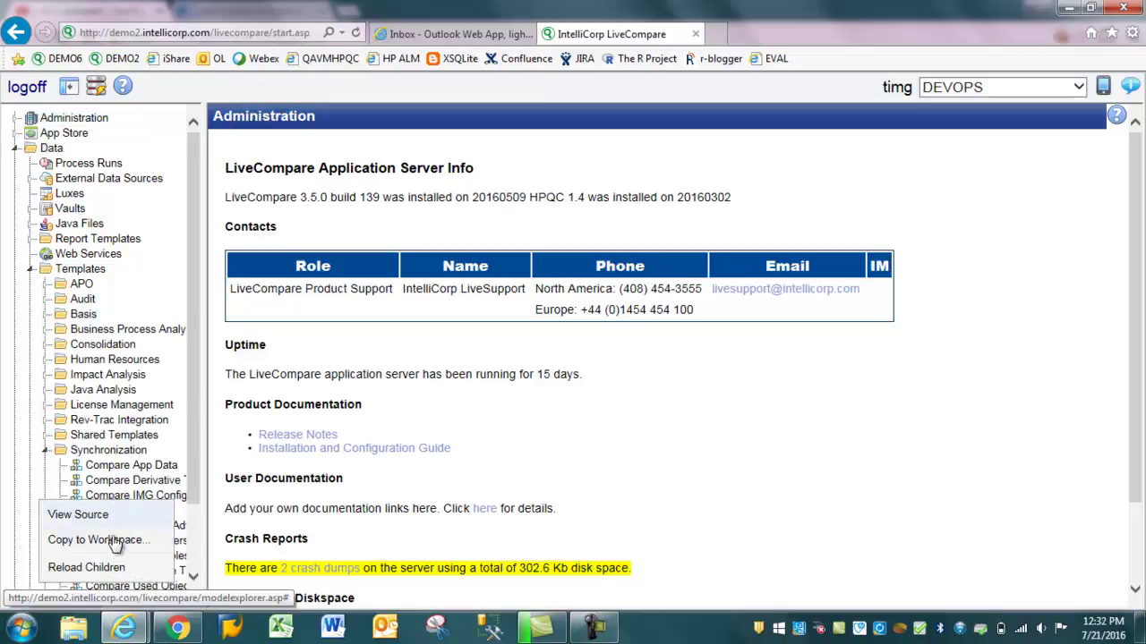
pyautogui.click(115, 542)
pyautogui.click(389, 176)
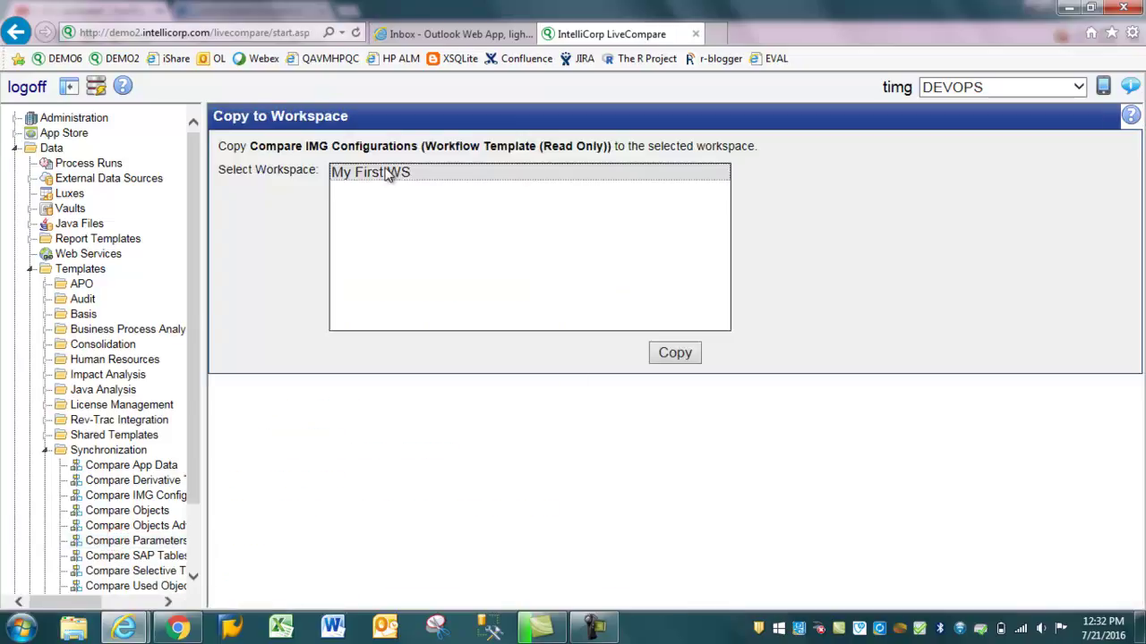
pyautogui.click(673, 354)
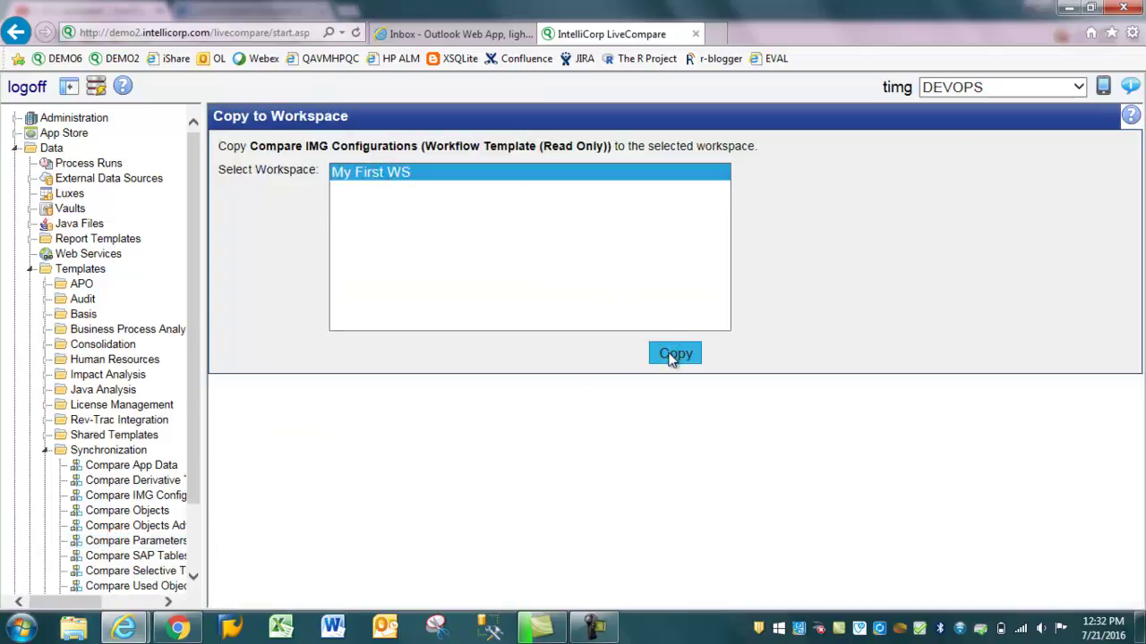
# Step: Open the copied Compare IMG Configurations workflow from the My First WS workspace
pyautogui.click(13, 148)
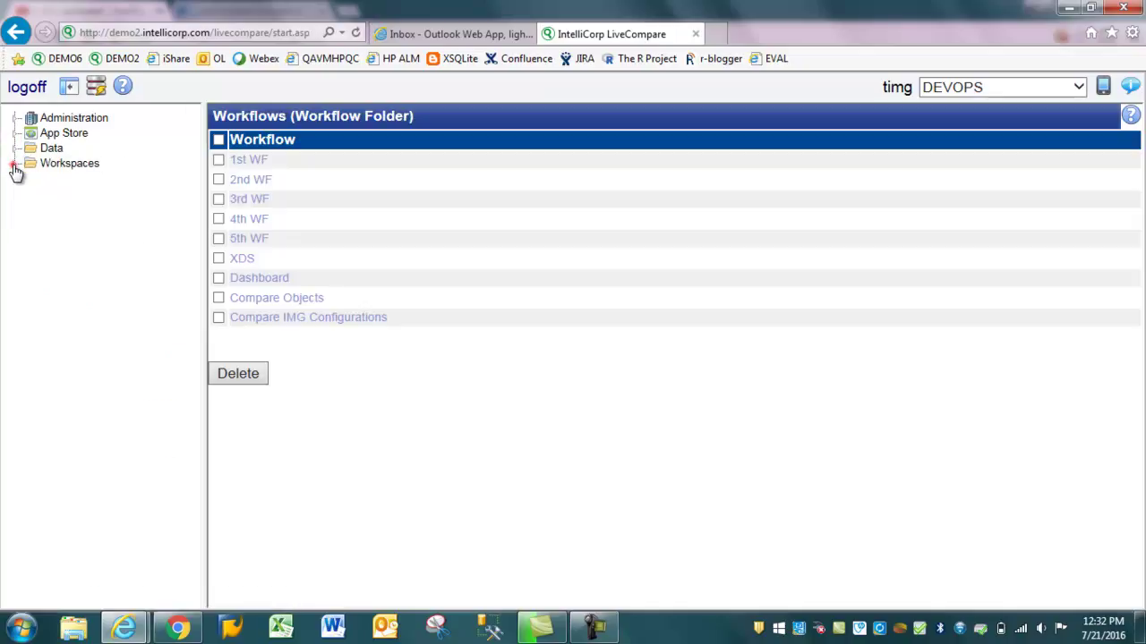
pyautogui.click(15, 164)
pyautogui.click(28, 180)
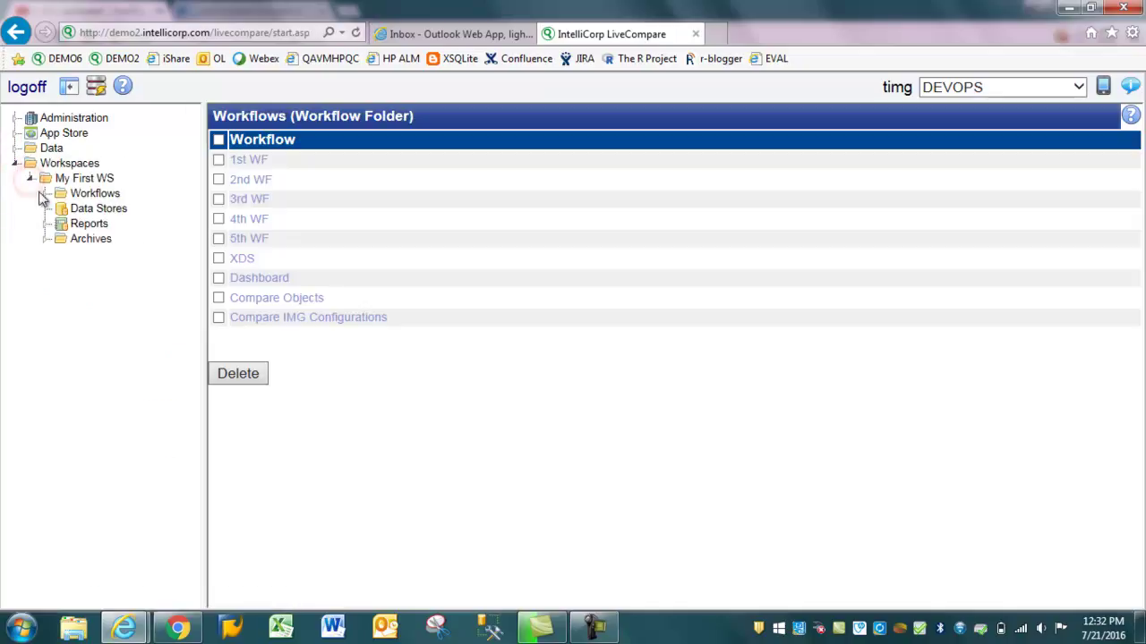
pyautogui.click(44, 194)
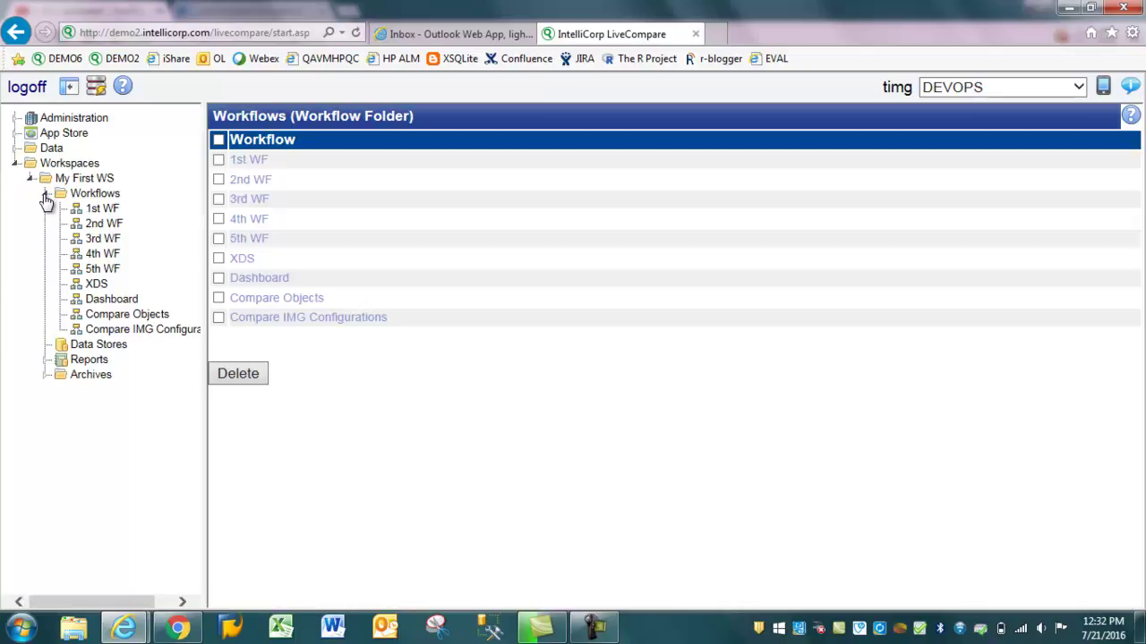
pyautogui.click(123, 330)
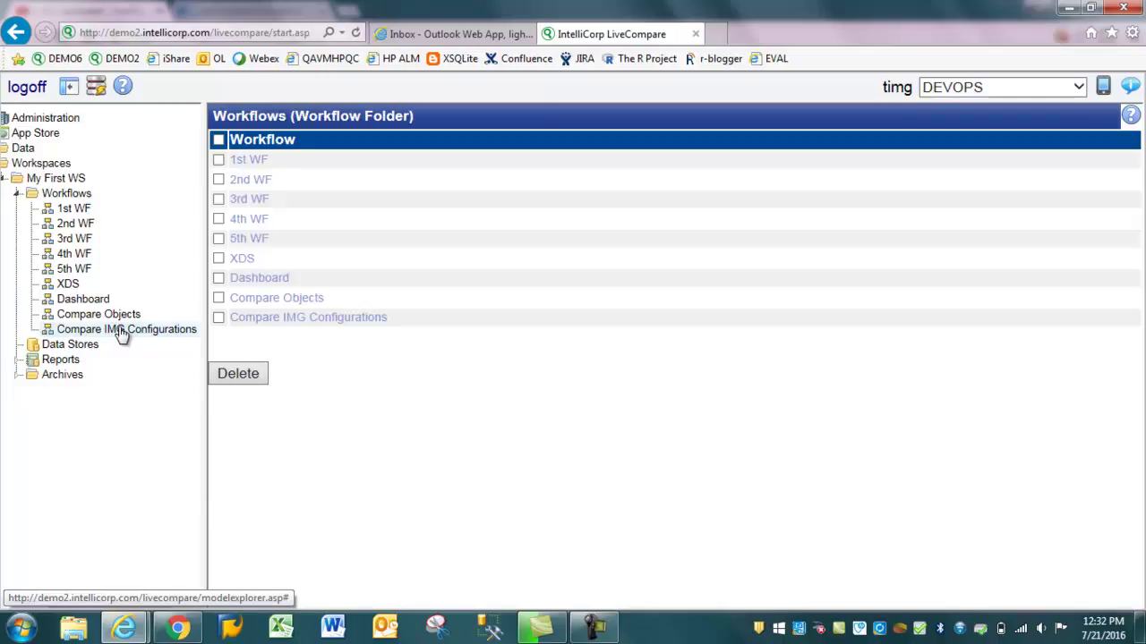
pyautogui.click(123, 330)
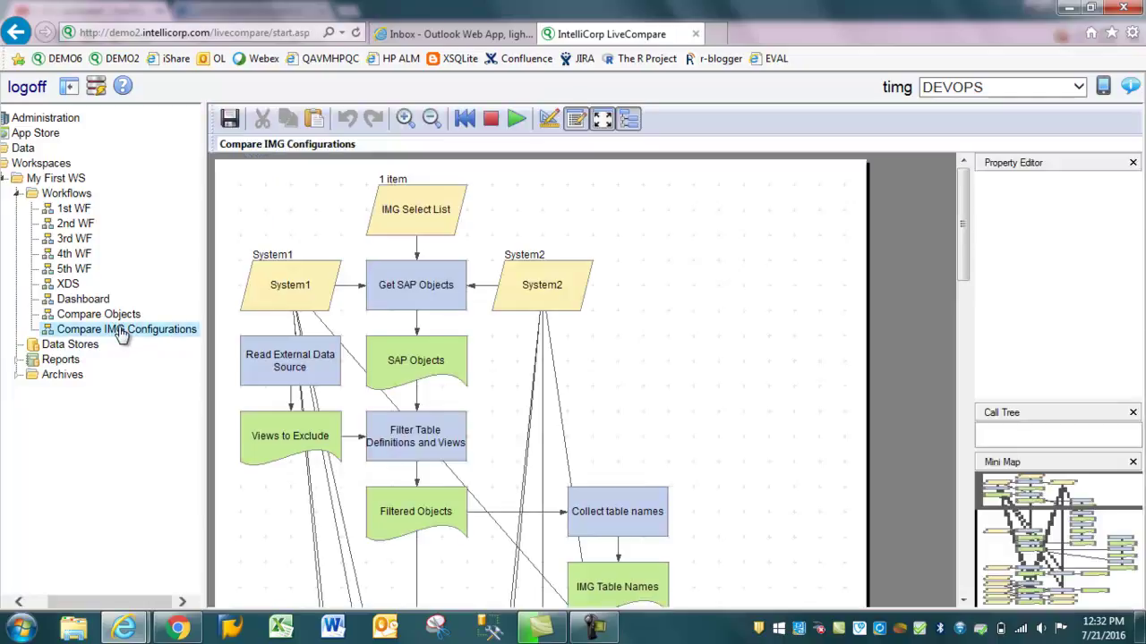
# Step: Set the RFC destination of System1 to !SAP15-EC6
pyautogui.rightClick(285, 283)
pyautogui.click(339, 344)
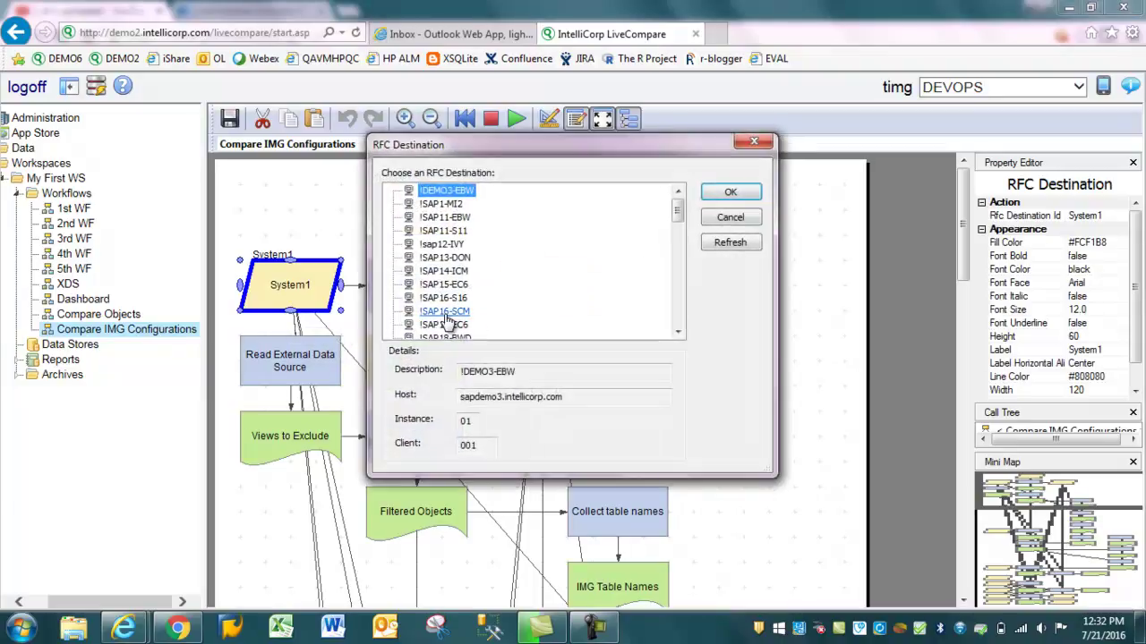
pyautogui.click(443, 283)
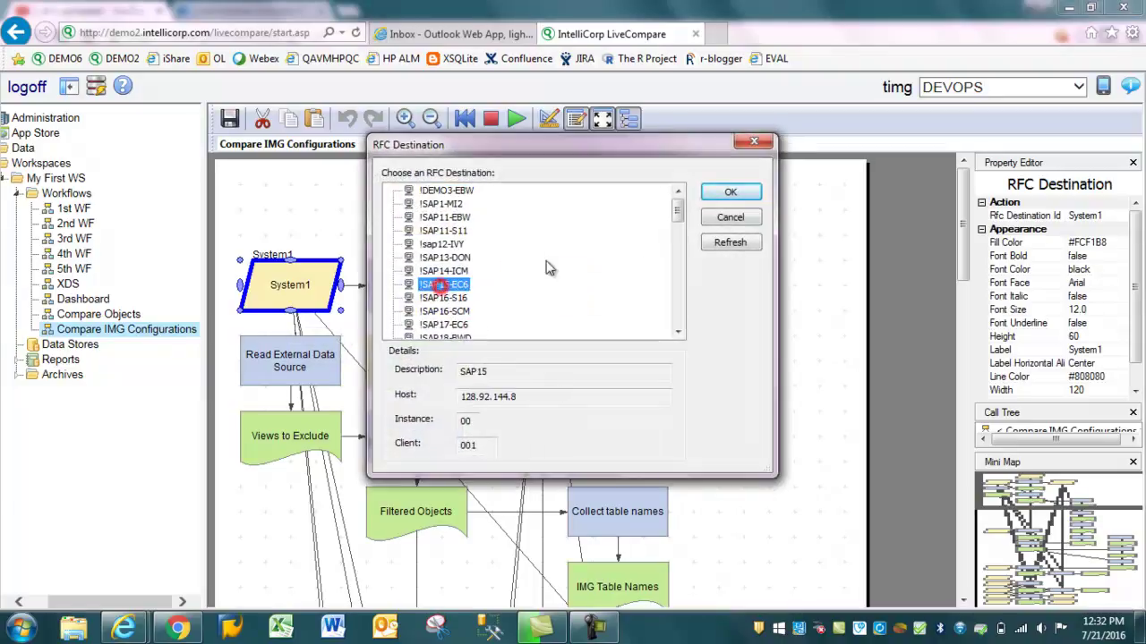
pyautogui.click(748, 193)
# Step: Set the RFC destination of System2 to !SAP23-EHP
pyautogui.rightClick(542, 283)
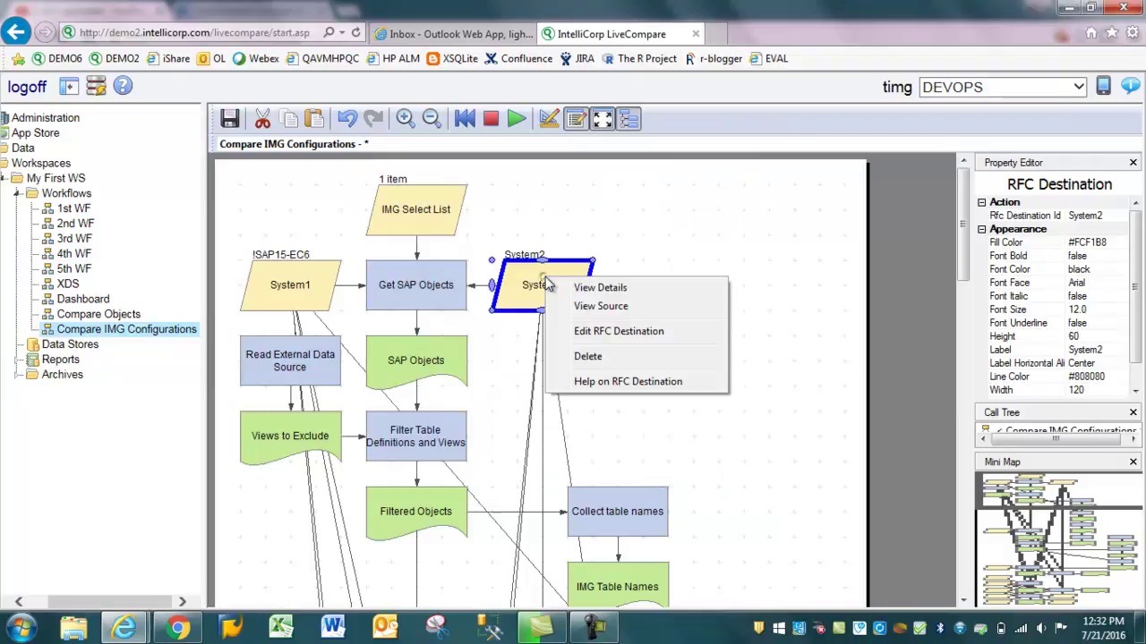
pyautogui.click(594, 333)
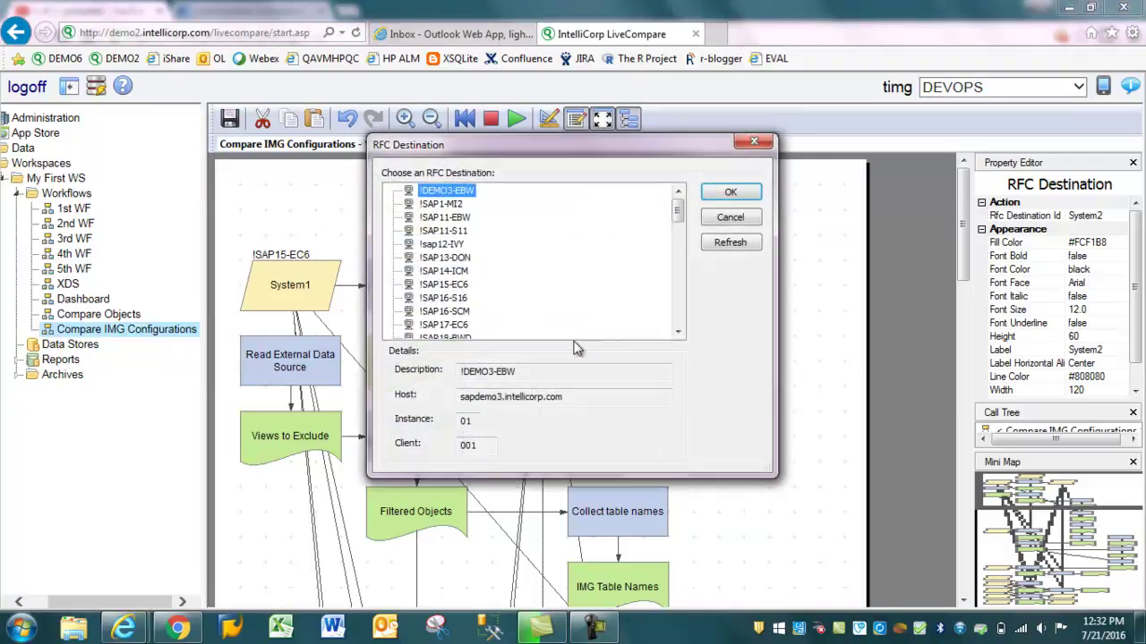
pyautogui.click(677, 332)
pyautogui.click(678, 332)
pyautogui.click(678, 333)
pyautogui.click(678, 332)
pyautogui.click(678, 332)
pyautogui.click(678, 332)
pyautogui.click(677, 332)
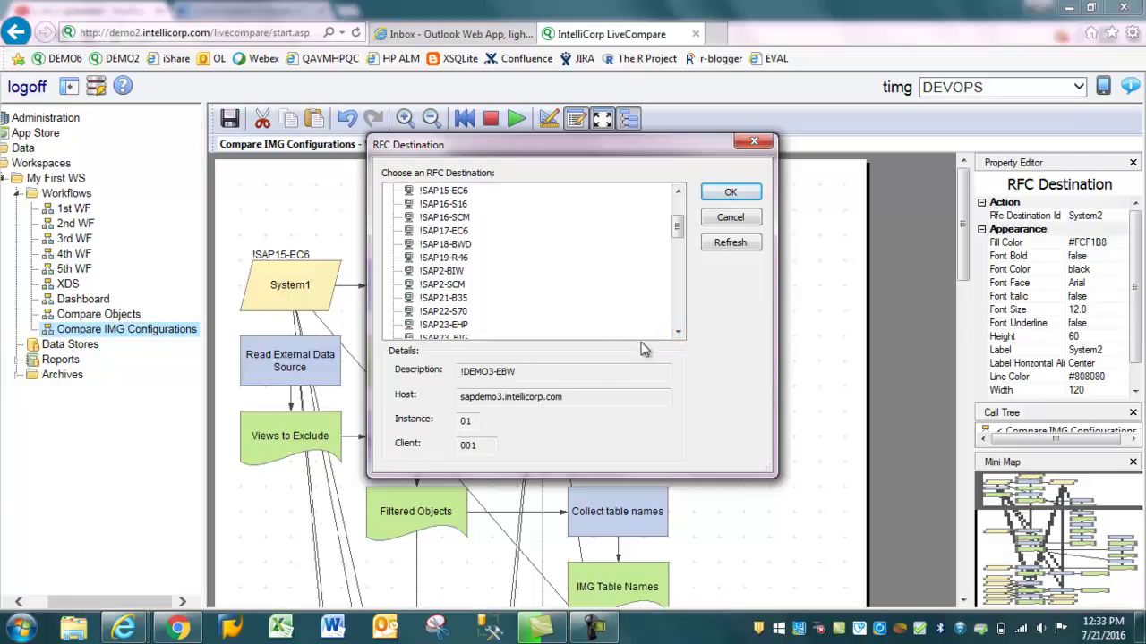
pyautogui.click(677, 332)
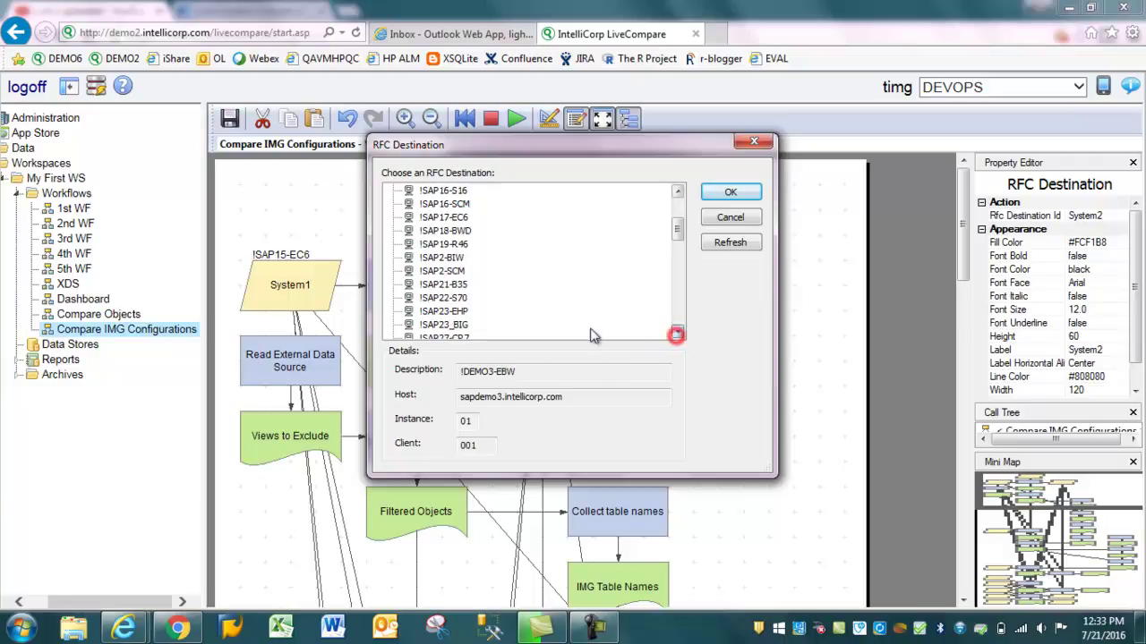
pyautogui.click(447, 313)
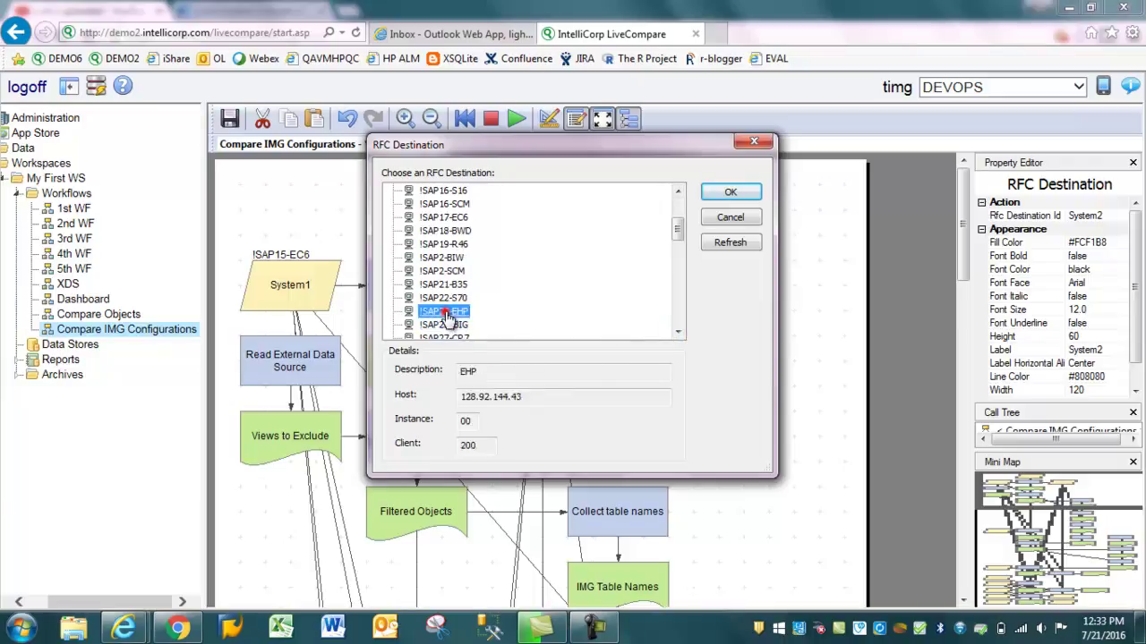
pyautogui.click(730, 192)
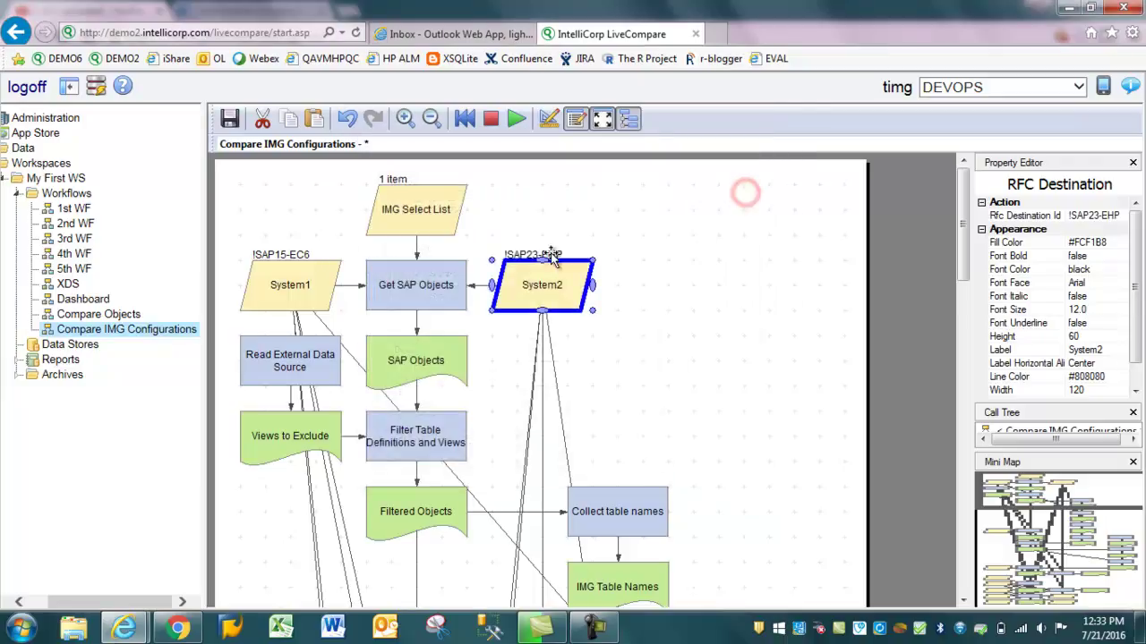
# Step: Edit the IMG Select List to use the !SAP15-EC6 IMG and expand its guide down to Definition under Enterprise Structure
pyautogui.rightClick(415, 204)
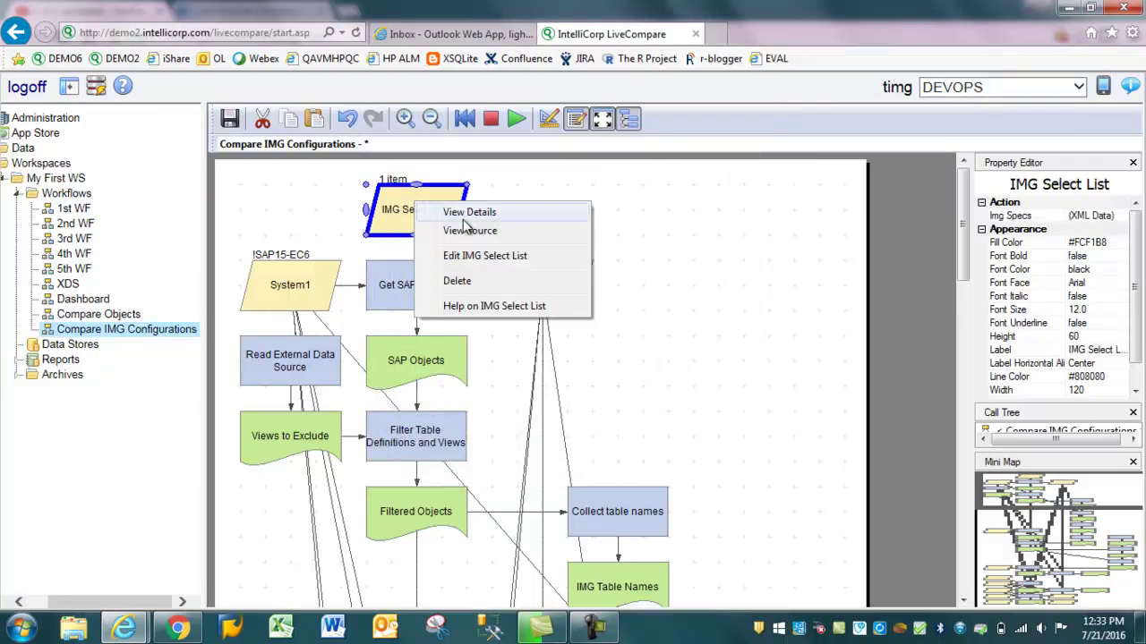
pyautogui.click(455, 256)
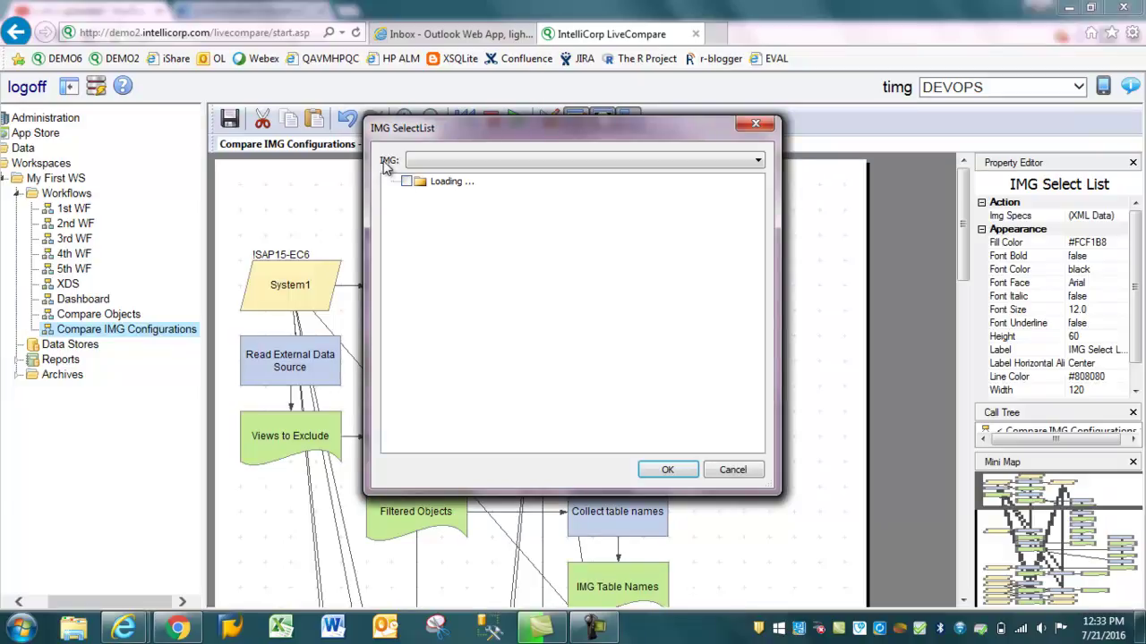
pyautogui.click(758, 162)
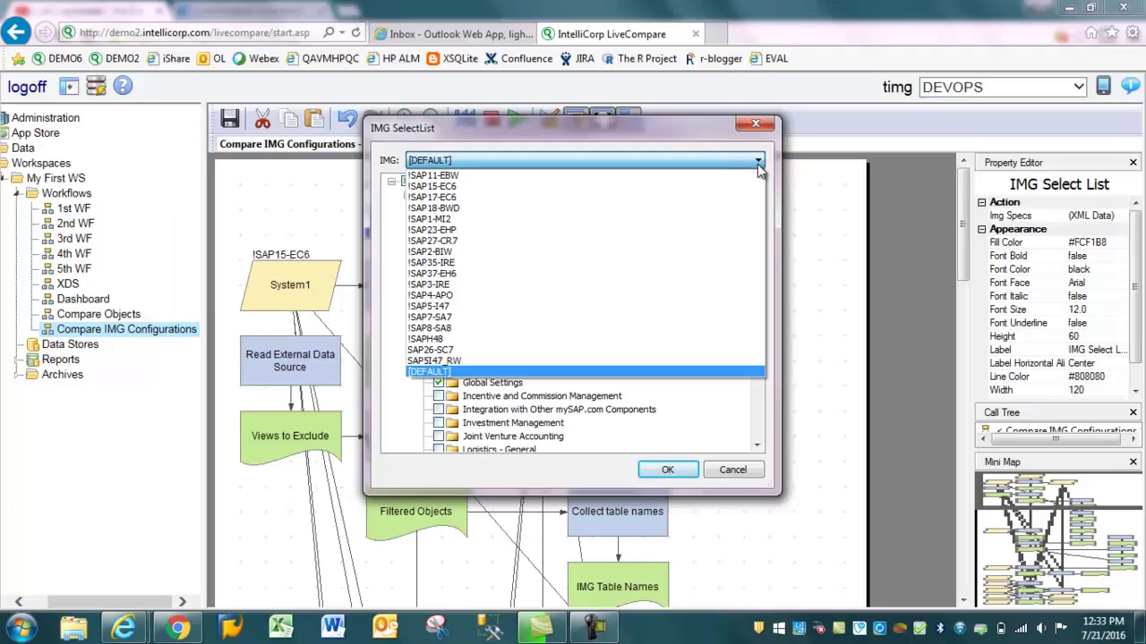
pyautogui.click(475, 187)
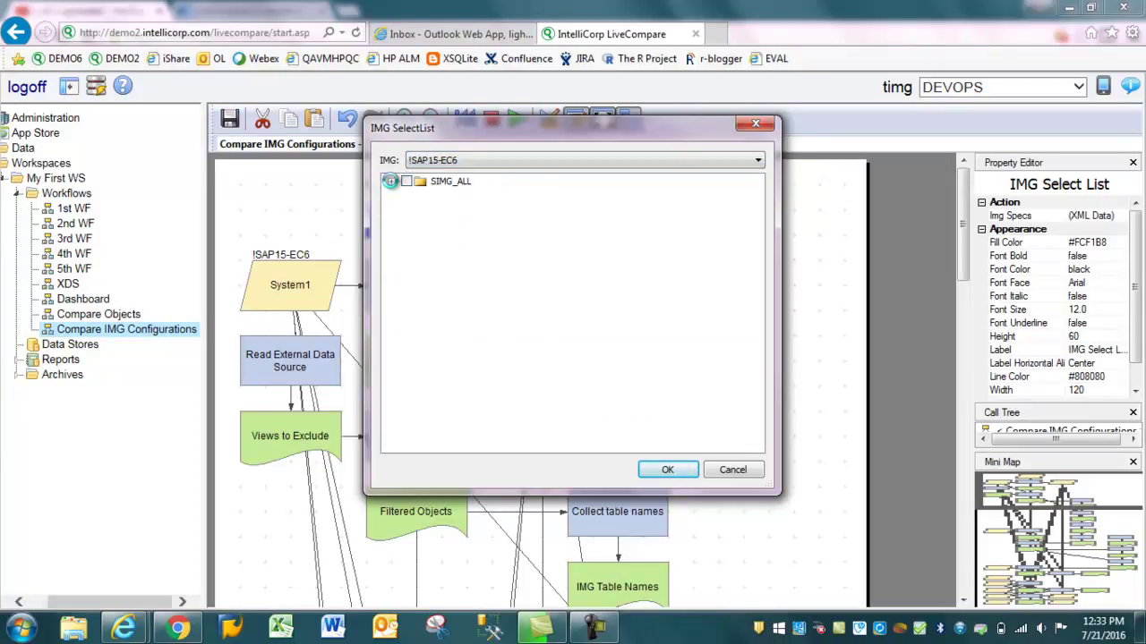
pyautogui.click(390, 181)
pyautogui.click(406, 194)
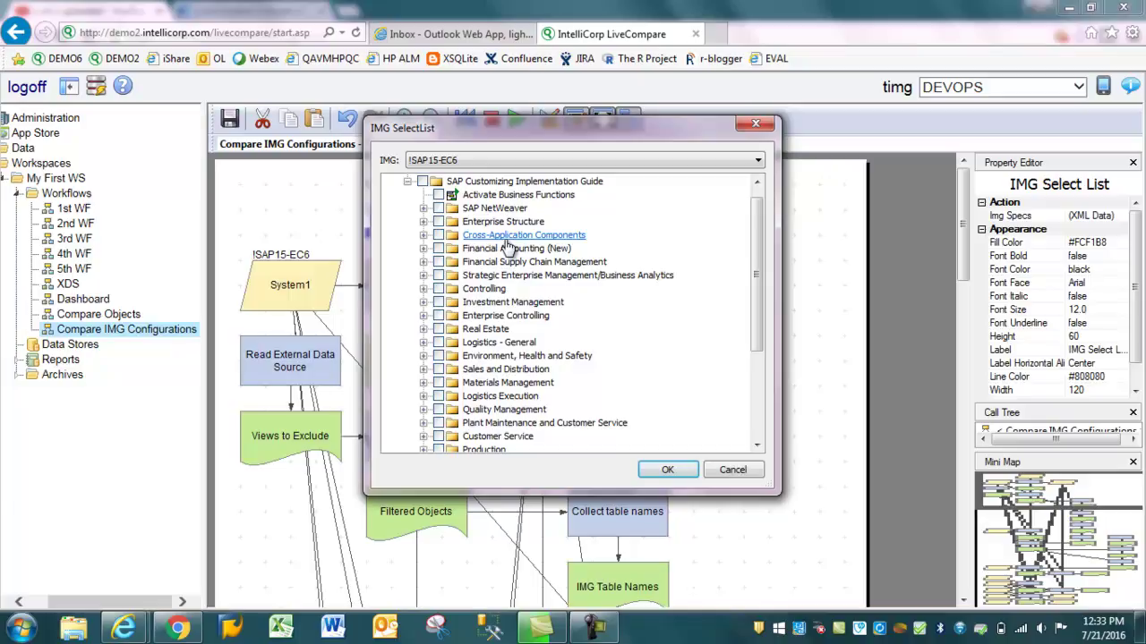
pyautogui.click(420, 222)
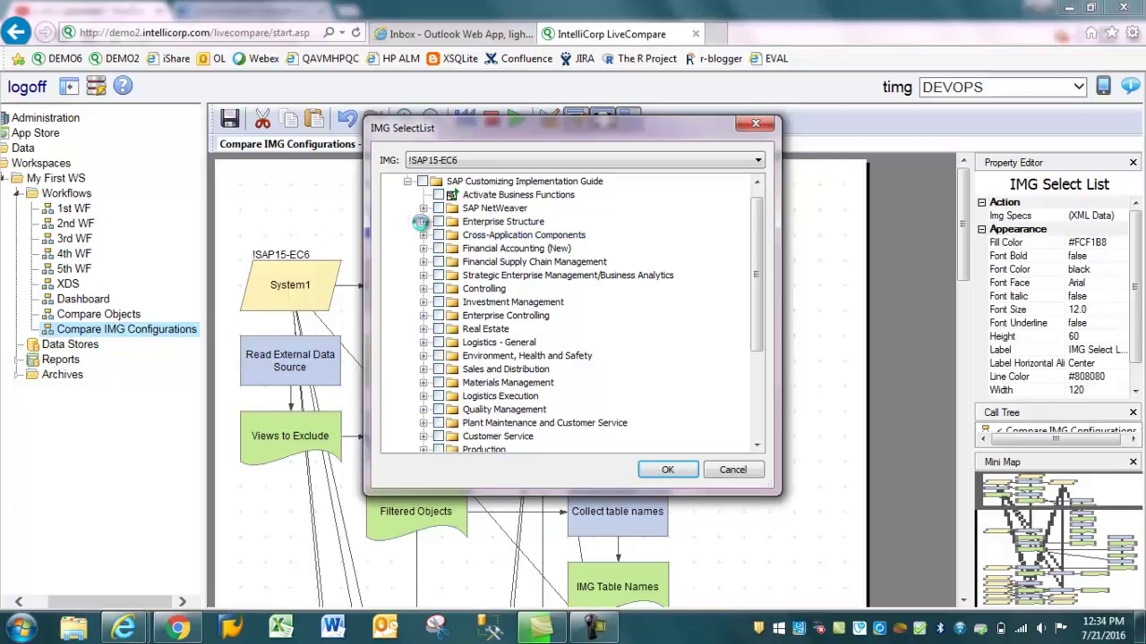
pyautogui.click(439, 249)
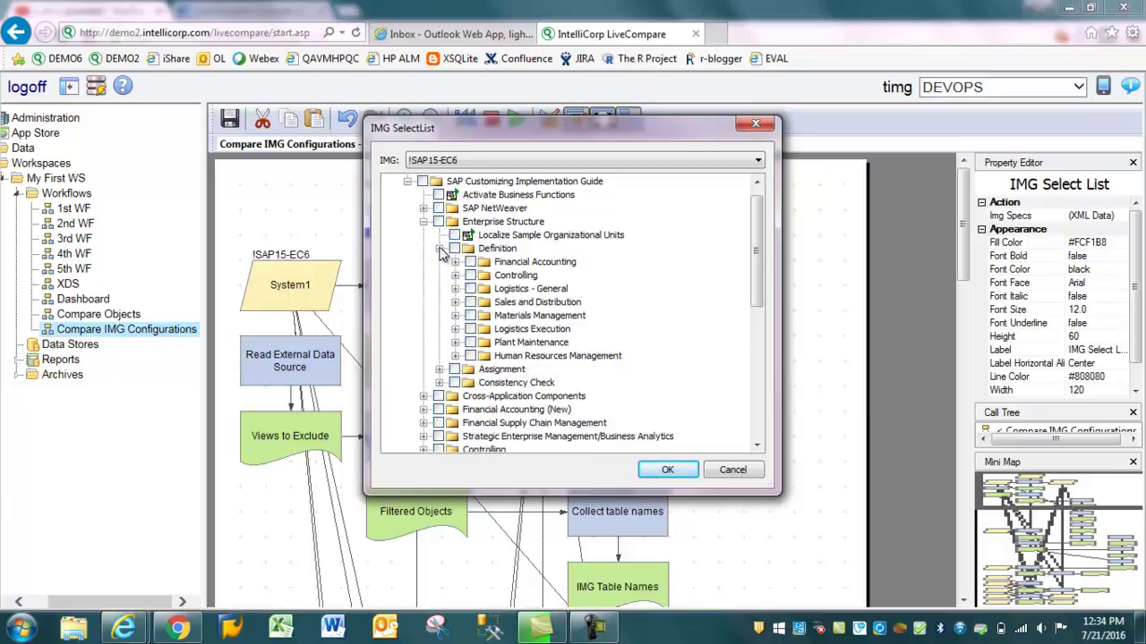
pyautogui.click(470, 262)
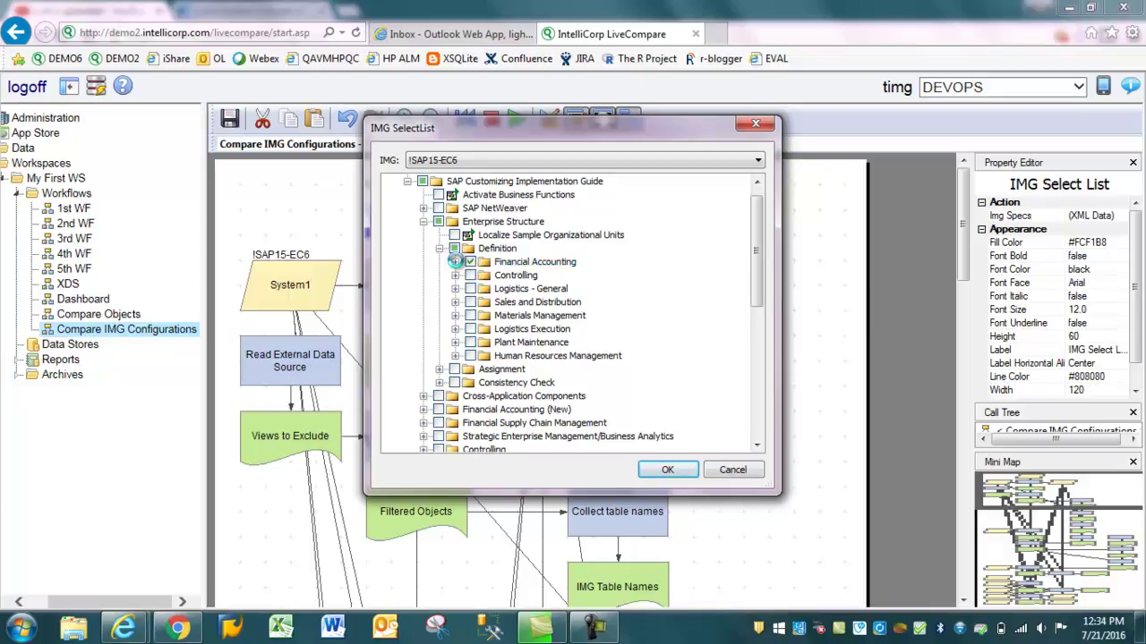
pyautogui.click(456, 261)
pyautogui.click(455, 262)
pyautogui.click(439, 222)
pyautogui.click(439, 222)
pyautogui.click(439, 222)
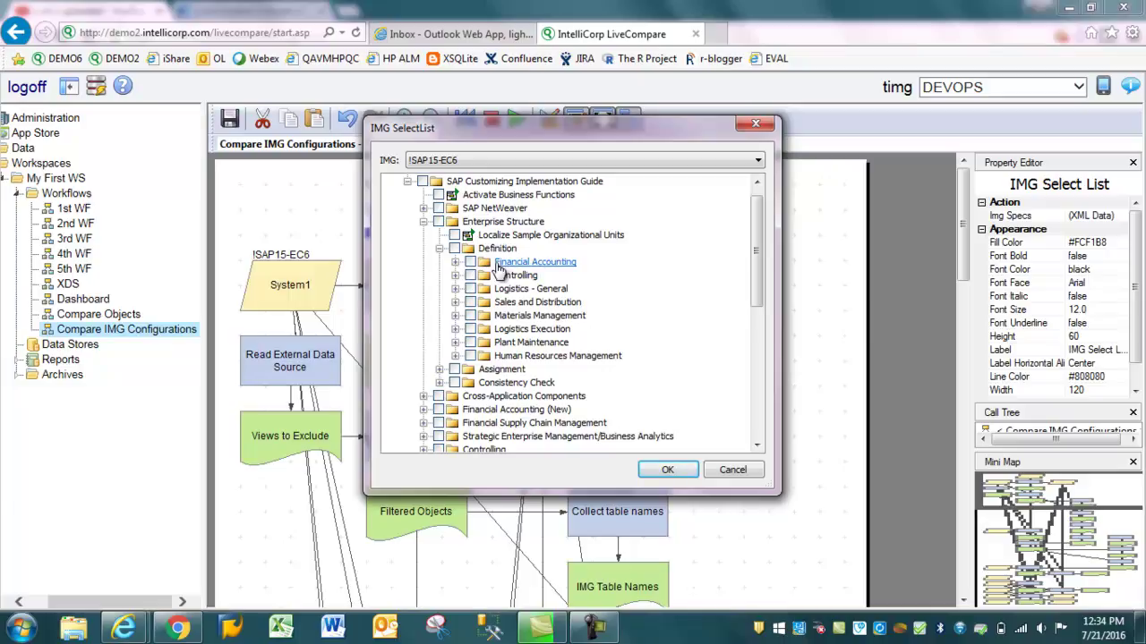
# Step: Select Financial Accounting under Definition as the IMG content to compare, and run the workflow
pyautogui.click(470, 262)
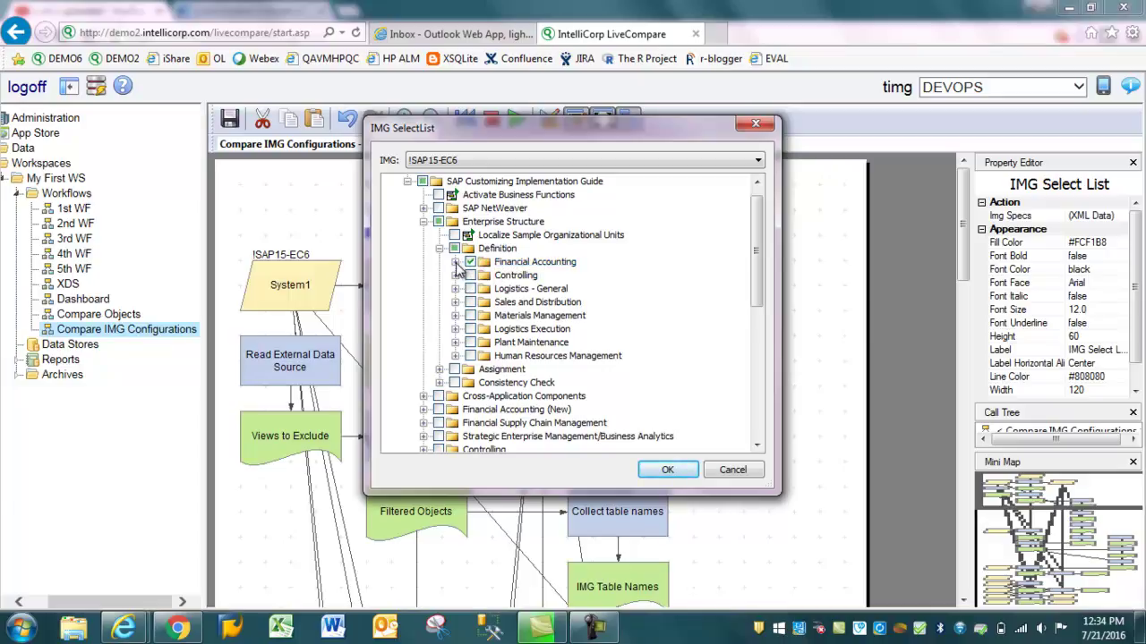
pyautogui.click(667, 470)
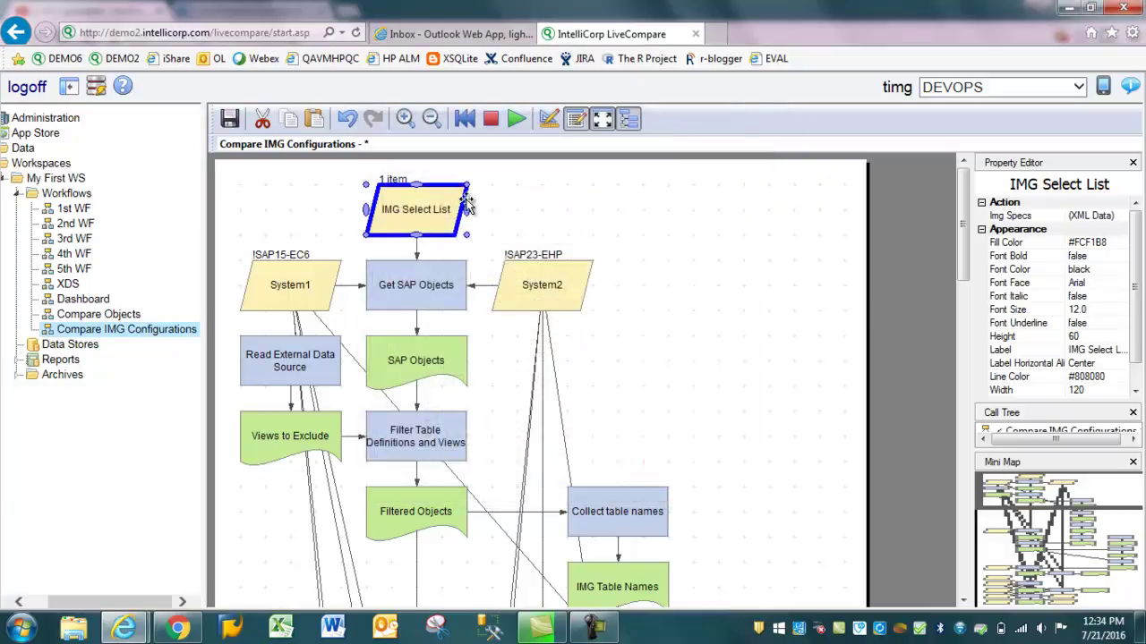
pyautogui.click(517, 119)
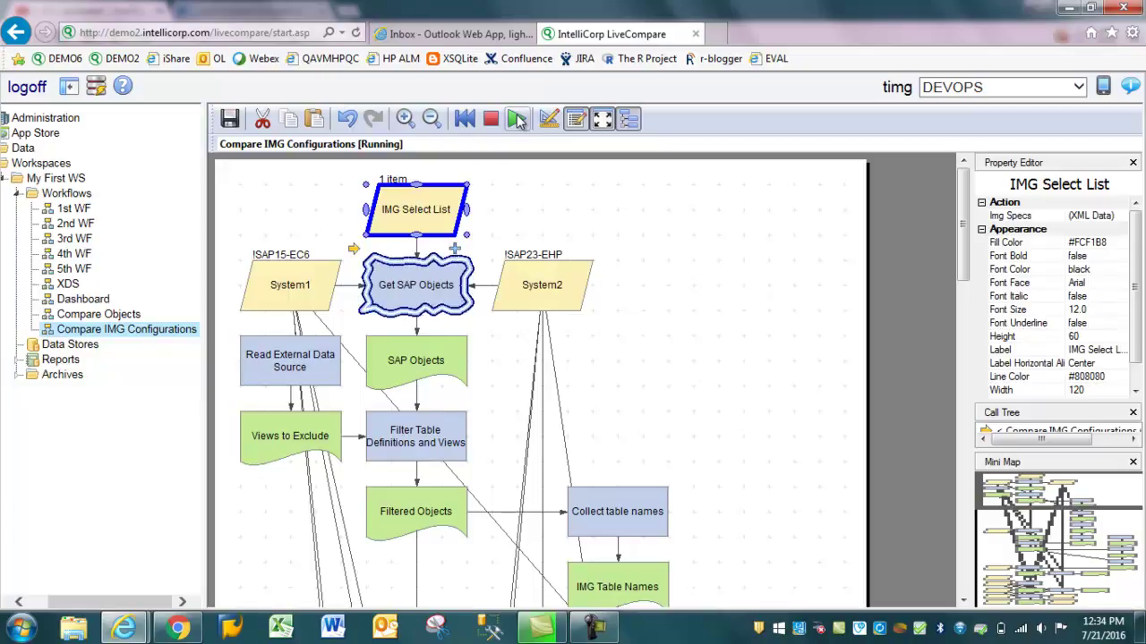
# Step: Inspect the System1, System2, IMG Select List, SAP Objects, and Filter Table Definitions and Views elements of the running workflow
pyautogui.click(309, 291)
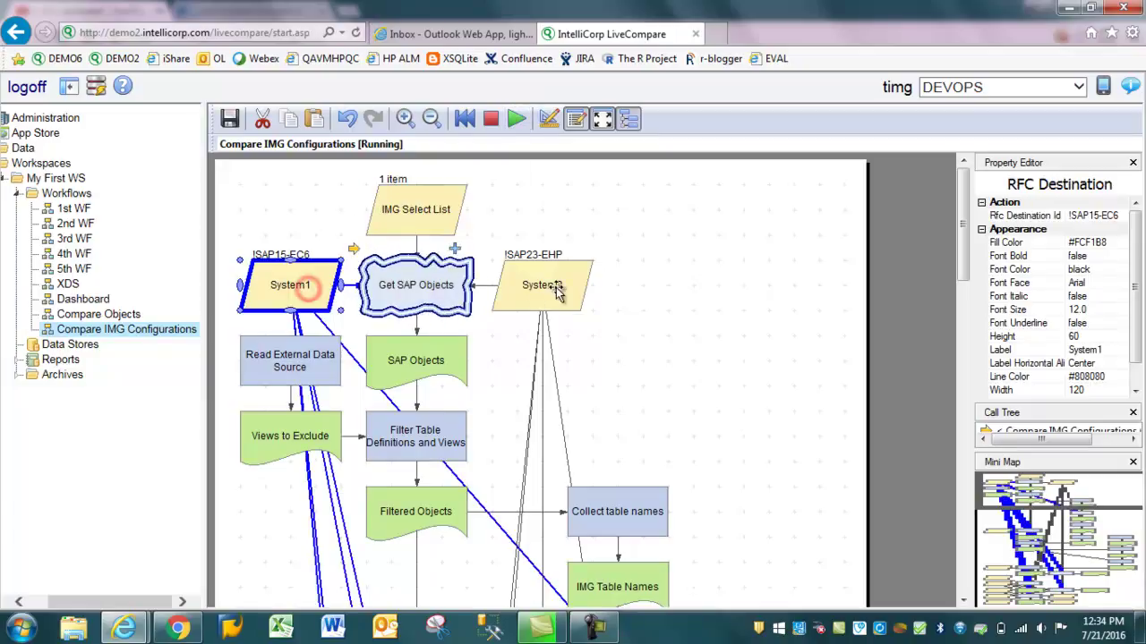
pyautogui.click(548, 287)
pyautogui.click(407, 196)
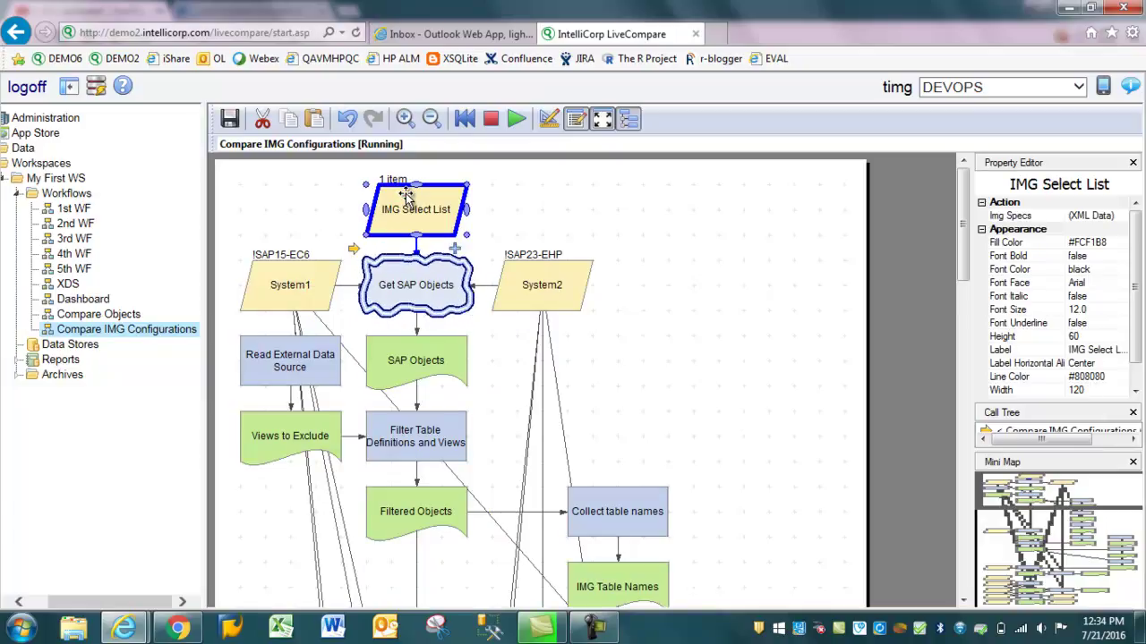
pyautogui.click(411, 359)
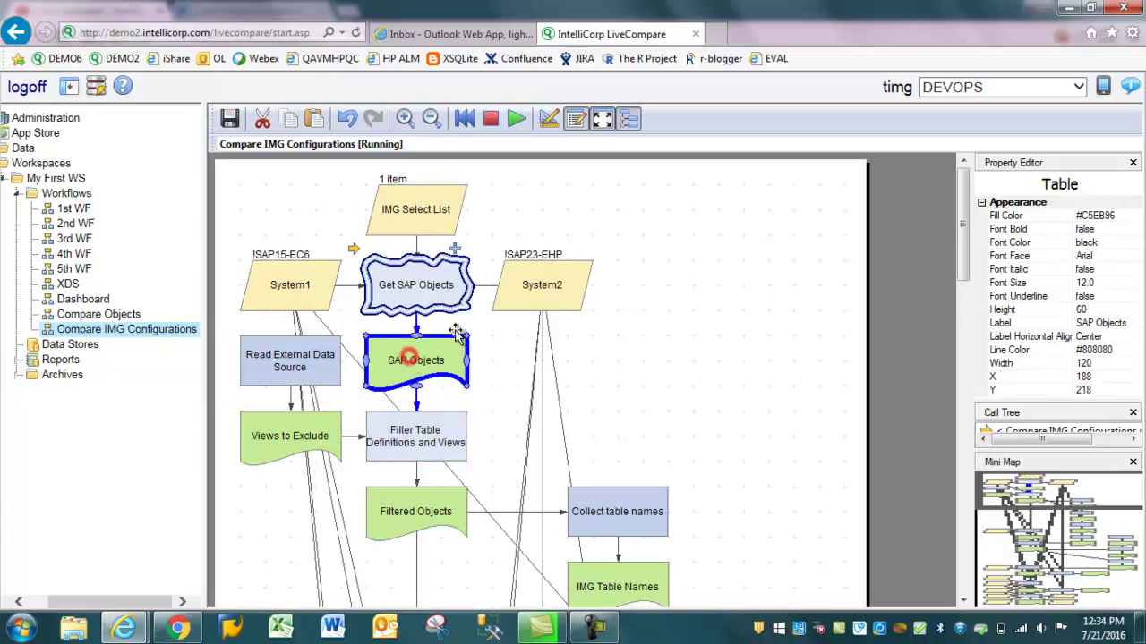
pyautogui.click(428, 448)
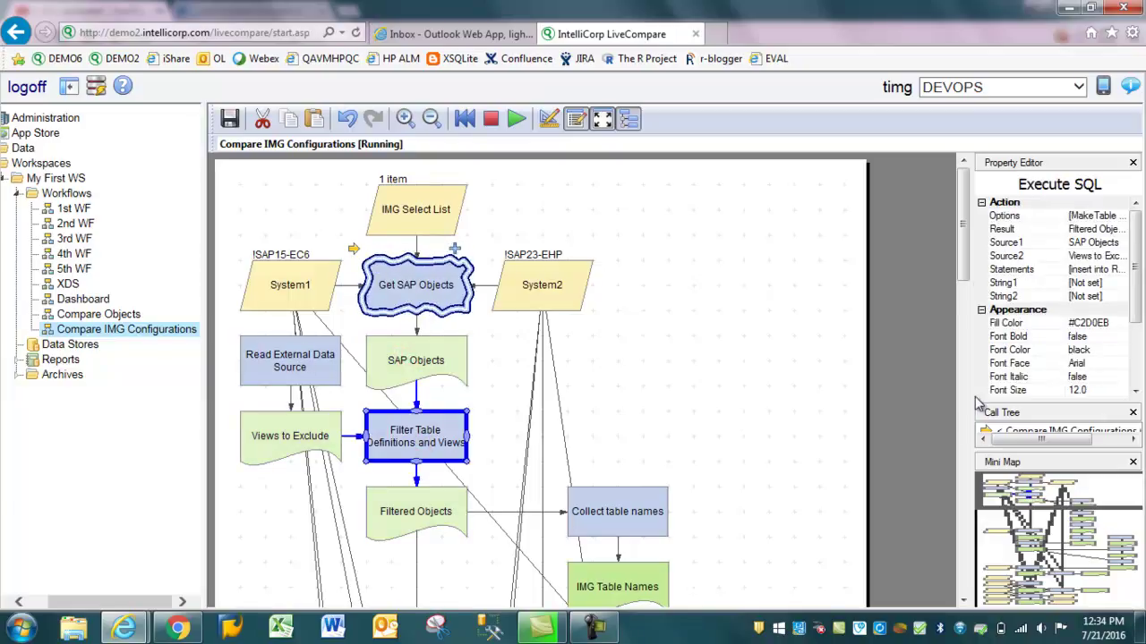
# Step: Examine the overall structure of the entire Compare IMG Configurations workflow diagram
pyautogui.moveTo(963, 258)
pyautogui.mouseDown()
pyautogui.moveTo(963, 274)
pyautogui.moveTo(963, 258)
pyautogui.mouseUp()
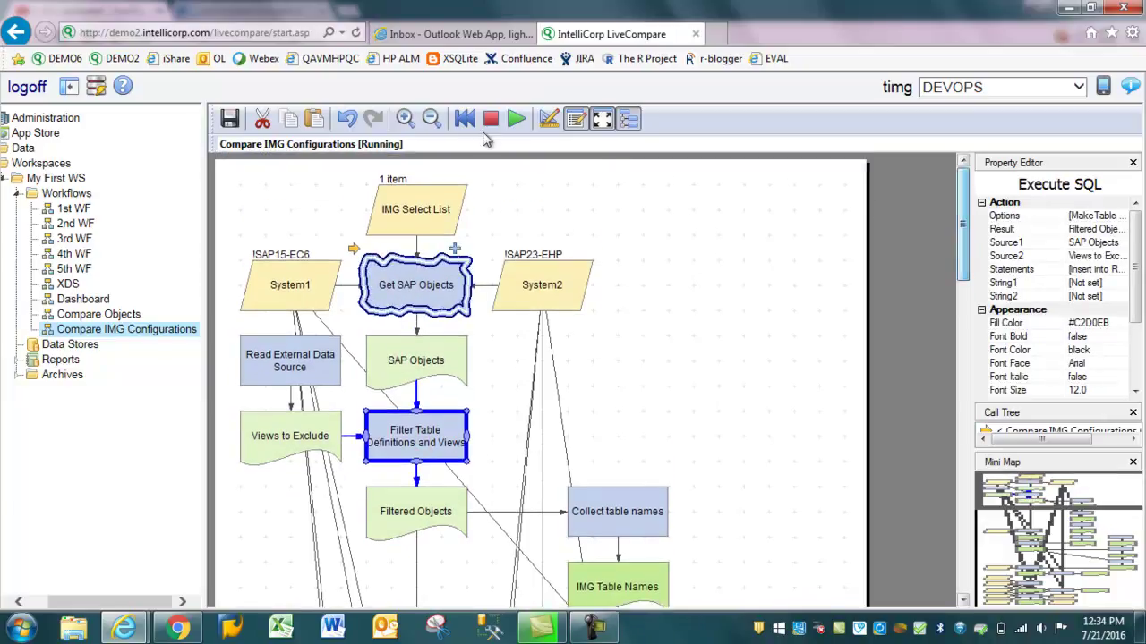
pyautogui.click(429, 120)
pyautogui.click(430, 120)
pyautogui.click(430, 120)
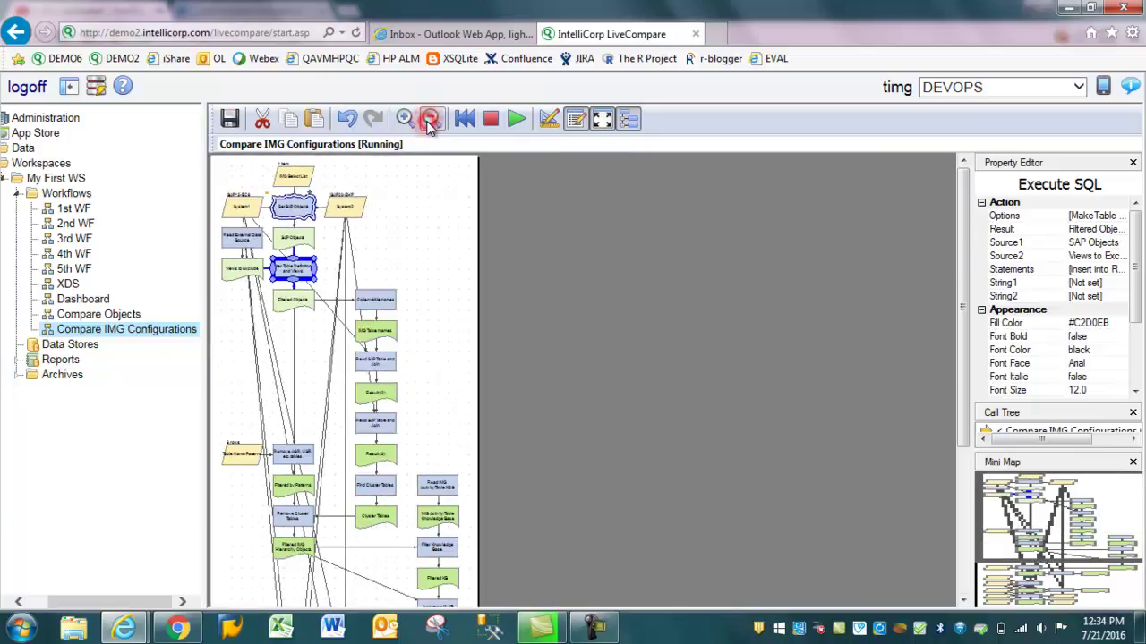
pyautogui.click(430, 120)
pyautogui.click(430, 120)
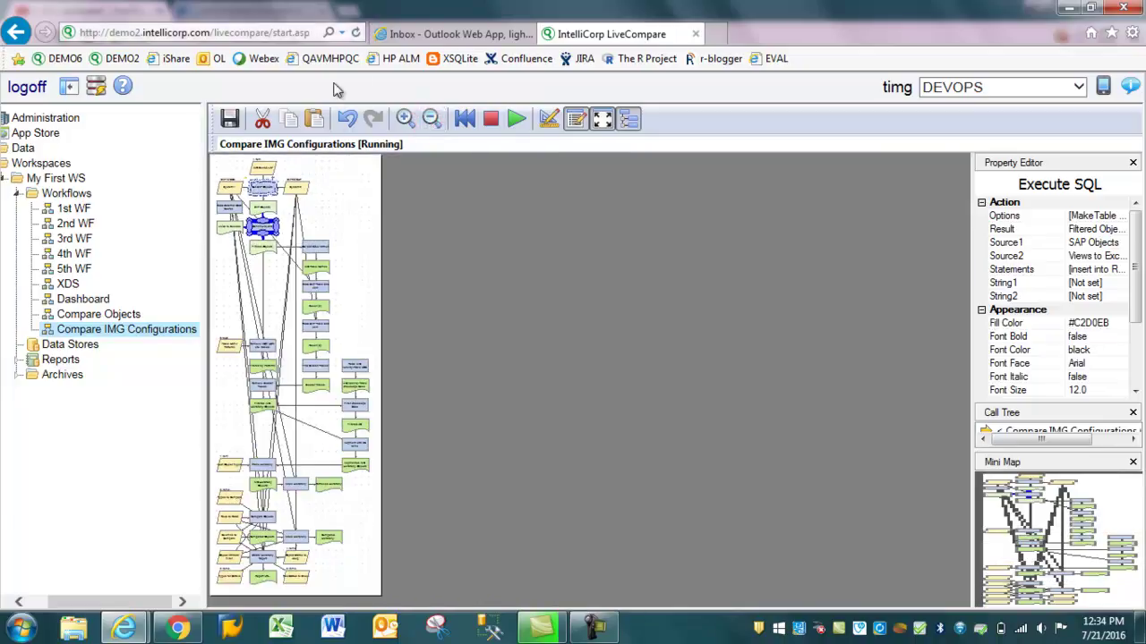
pyautogui.click(402, 120)
pyautogui.click(402, 120)
pyautogui.click(403, 120)
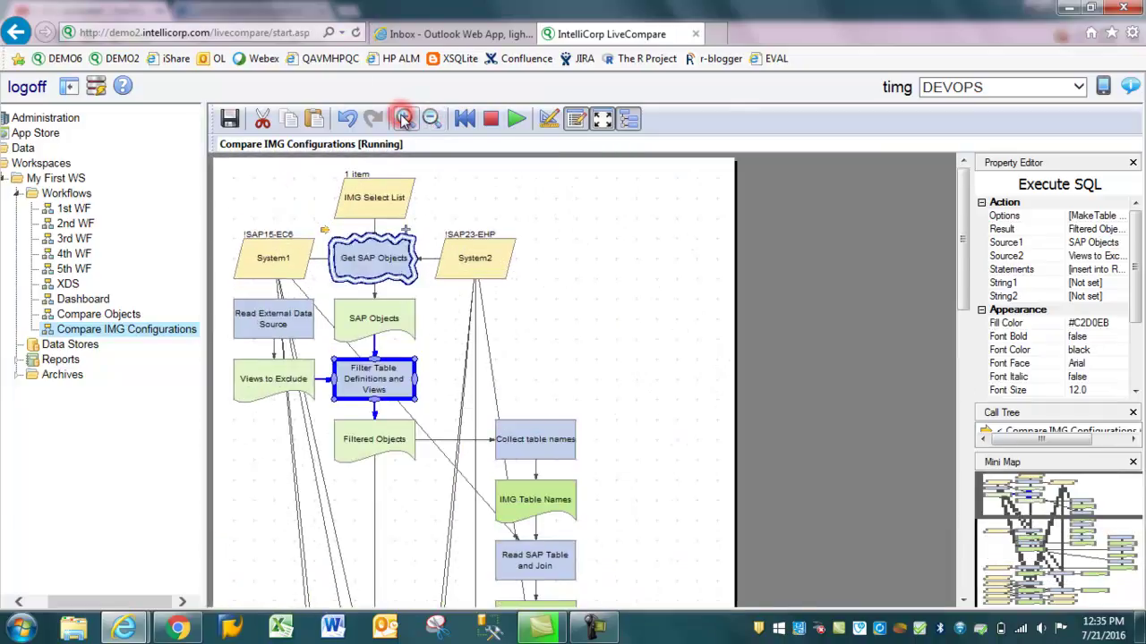
pyautogui.click(402, 120)
# Step: Inspect the Views to Exclude, second Read SAP Table and Join, Find Cluster Tables, Report URL, and lower Make Hierarchy elements of the workflow
pyautogui.click(274, 418)
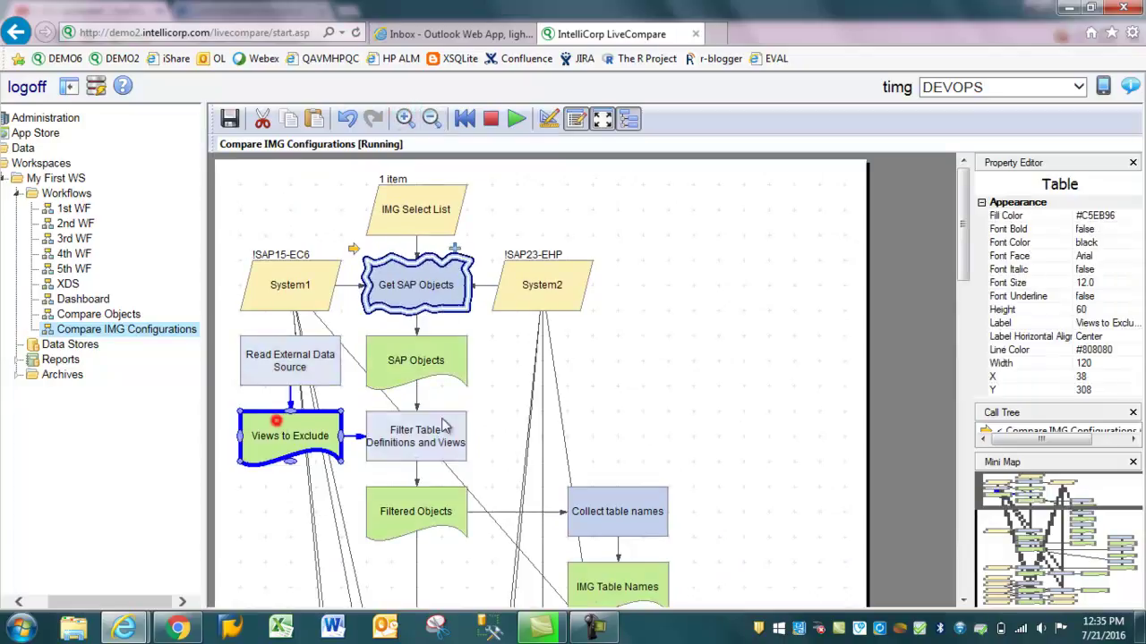
pyautogui.moveTo(970, 260); pyautogui.dragTo(989, 381)
pyautogui.click(606, 335)
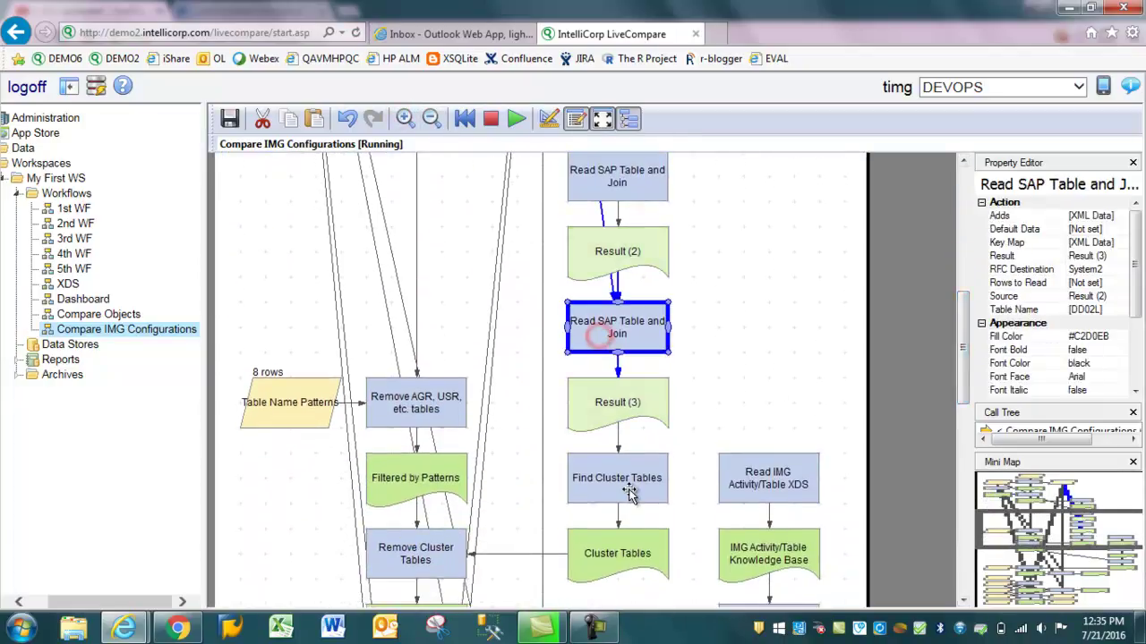
pyautogui.click(630, 489)
pyautogui.moveTo(965, 349); pyautogui.dragTo(972, 555)
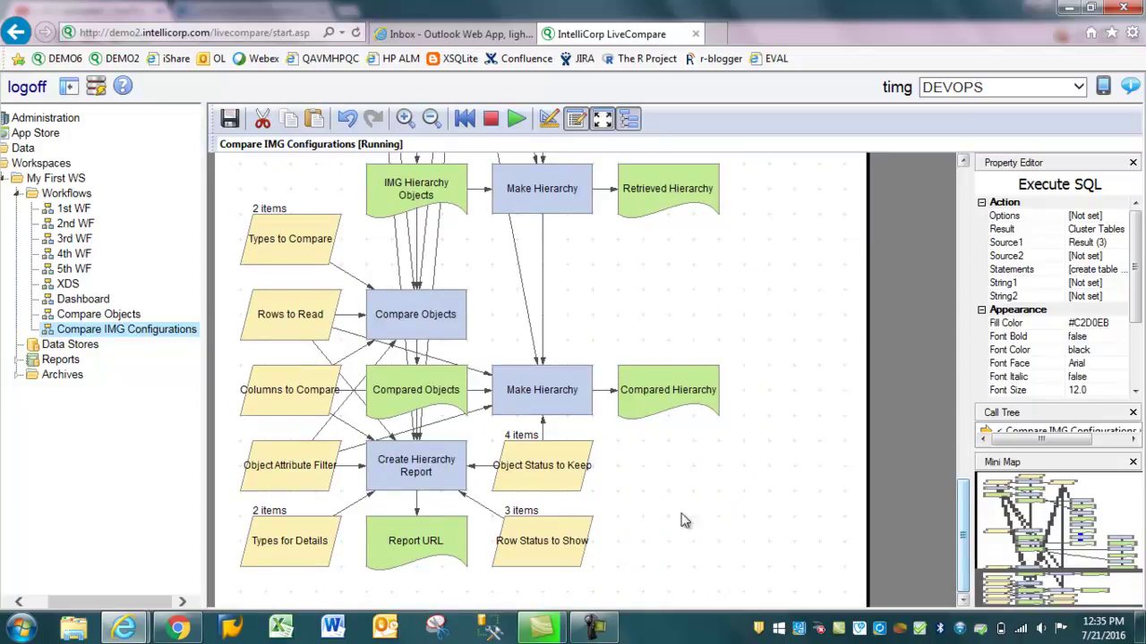
pyautogui.click(399, 543)
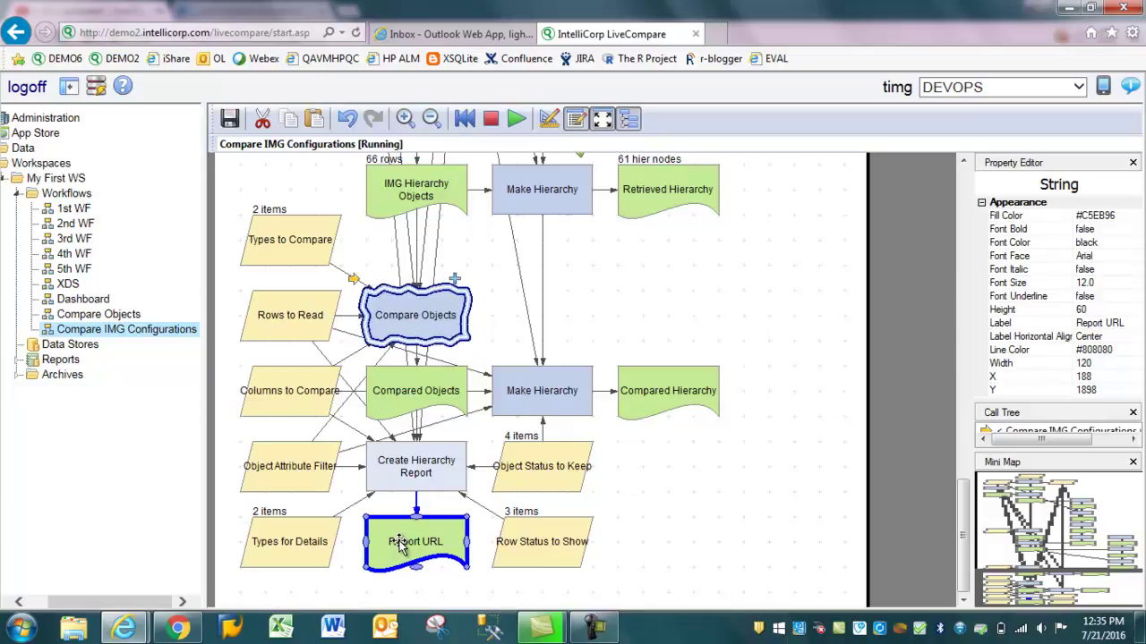
pyautogui.click(525, 392)
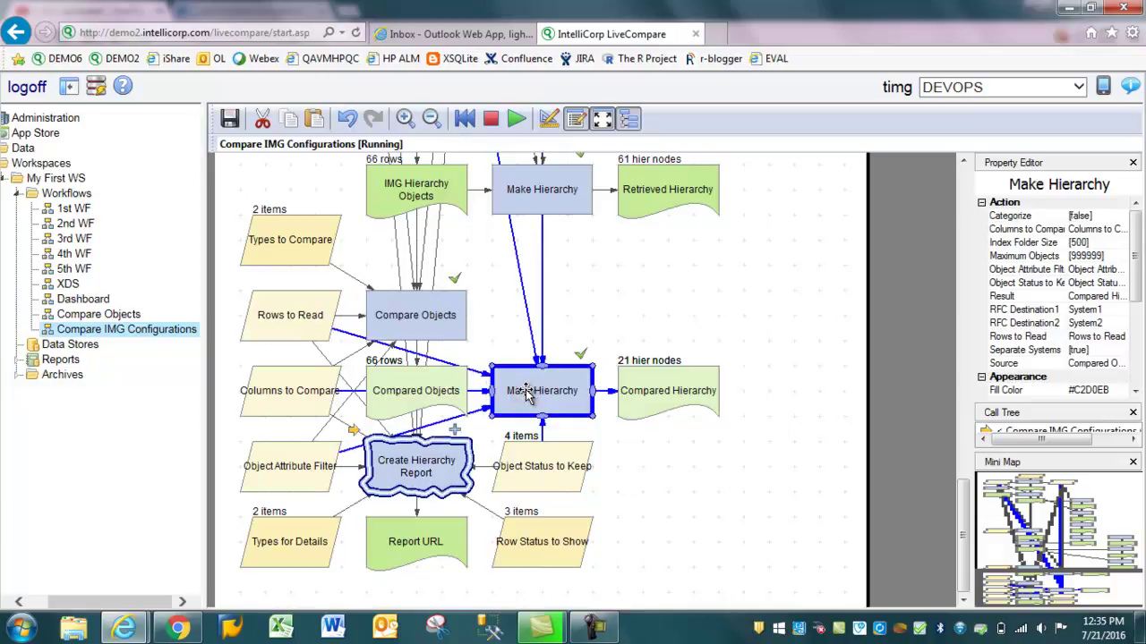
# Step: View the details of the Compared Hierarchy data set and list all of its compared objects
pyautogui.click(658, 407)
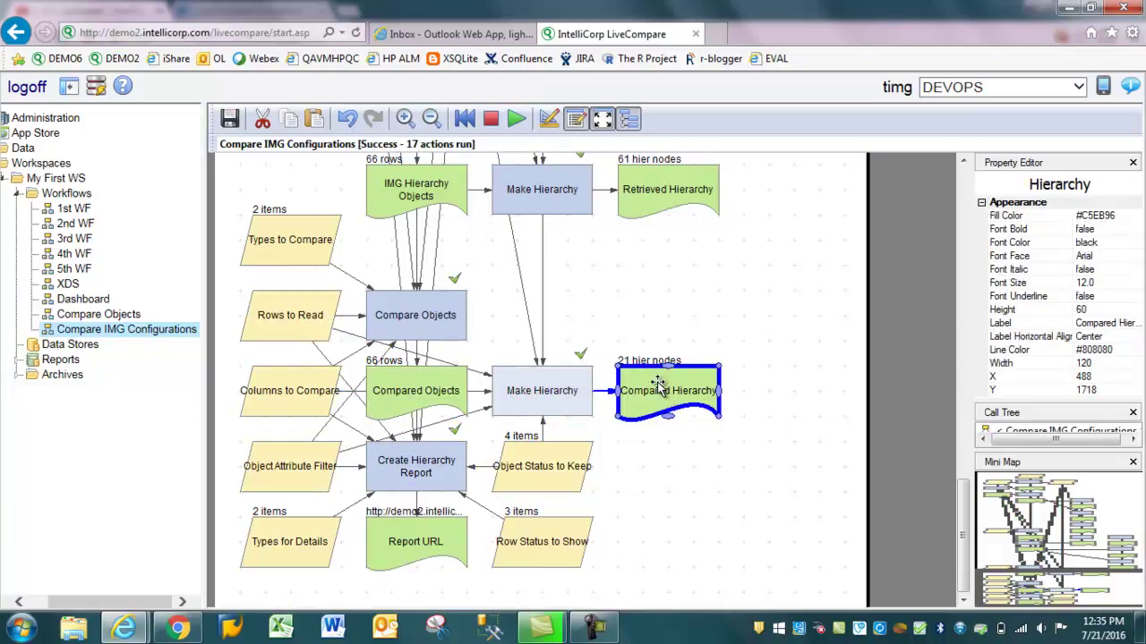
pyautogui.rightClick(658, 385)
pyautogui.click(692, 395)
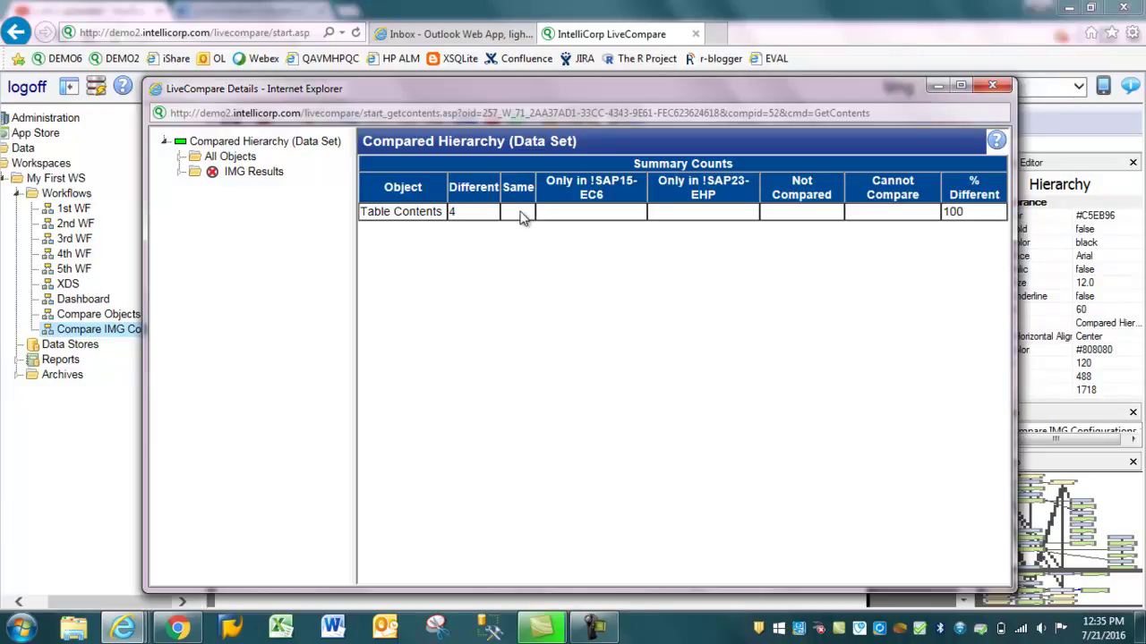
pyautogui.doubleClick(457, 211)
pyautogui.click(220, 158)
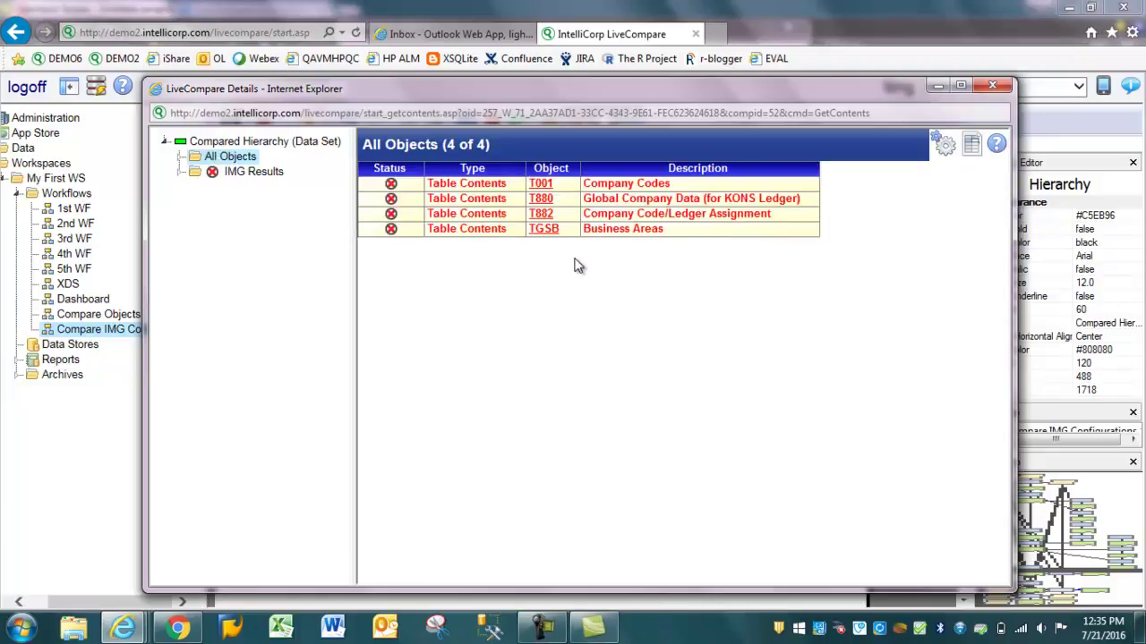
# Step: Open the comparison details of the T001 Company Codes table and review its RFC destinations and its same and different row counts
pyautogui.click(543, 183)
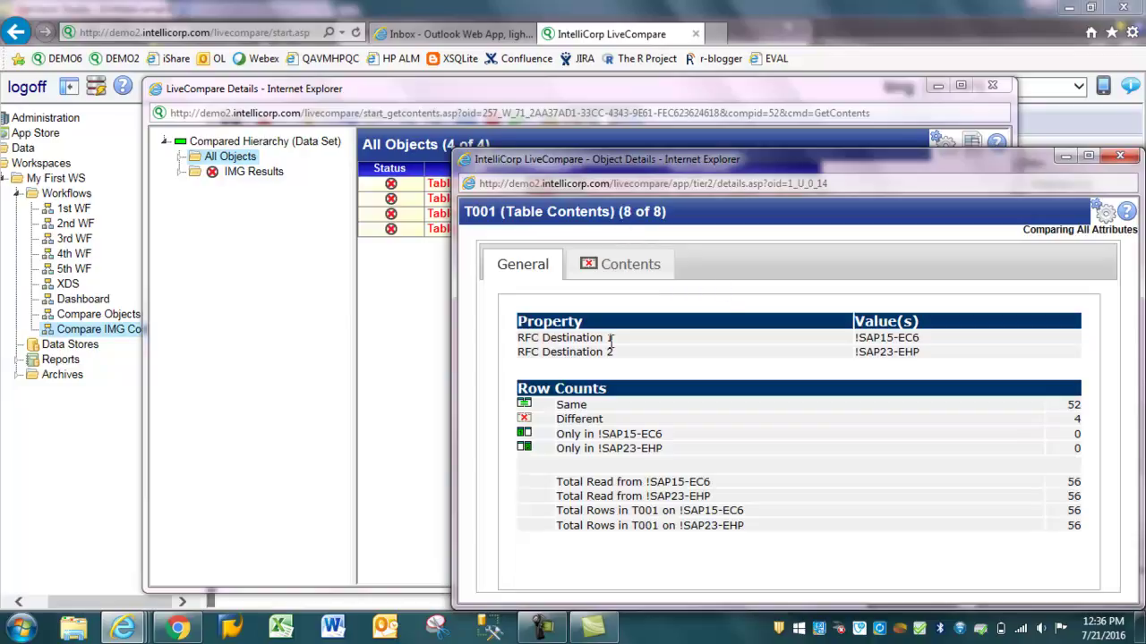
pyautogui.doubleClick(877, 338)
pyautogui.doubleClick(1073, 405)
pyautogui.click(493, 211)
pyautogui.moveTo(493, 211); pyautogui.dragTo(467, 211)
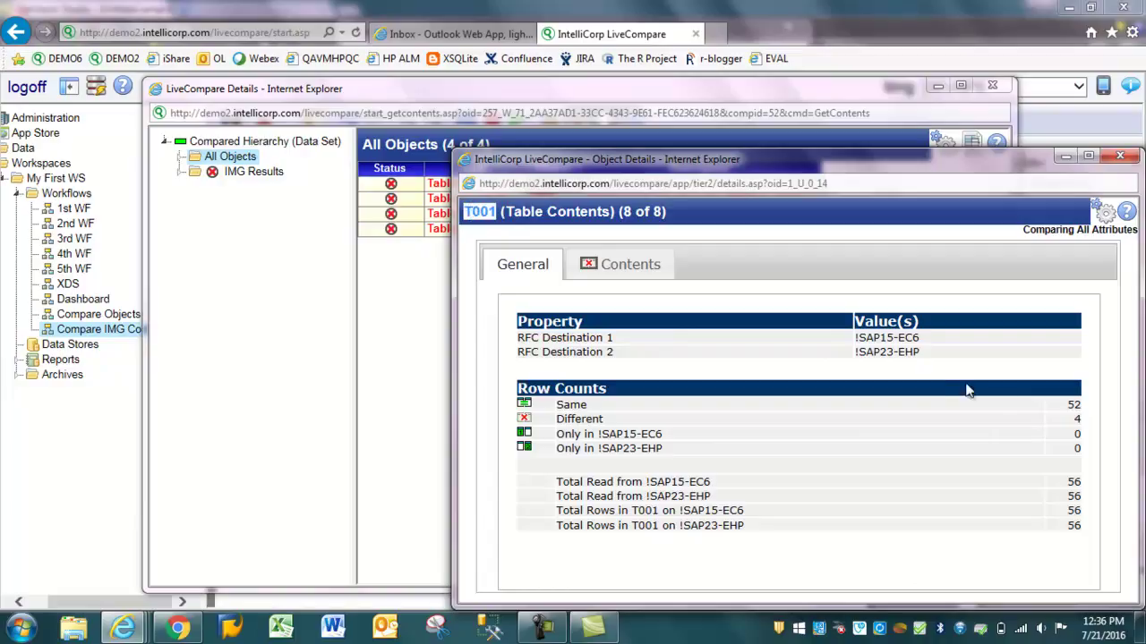
pyautogui.doubleClick(1074, 405)
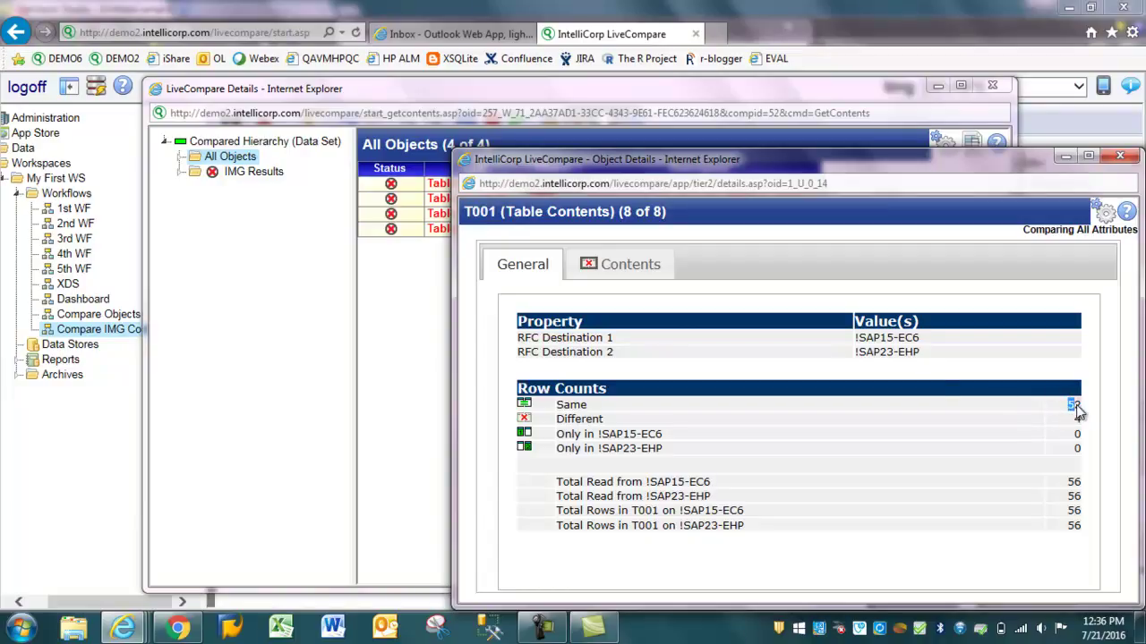
pyautogui.doubleClick(1077, 418)
# Step: Show the T001 contents including rows with status Same, and examine the rows for company codes ARG1 and 0001
pyautogui.click(624, 266)
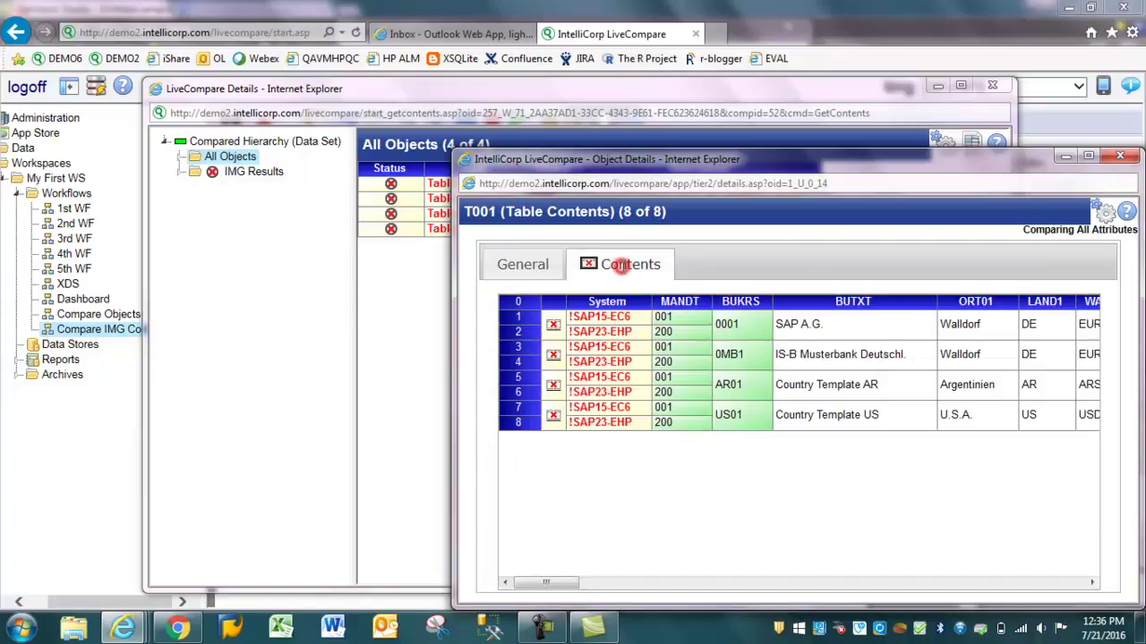
pyautogui.click(1102, 213)
pyautogui.click(472, 297)
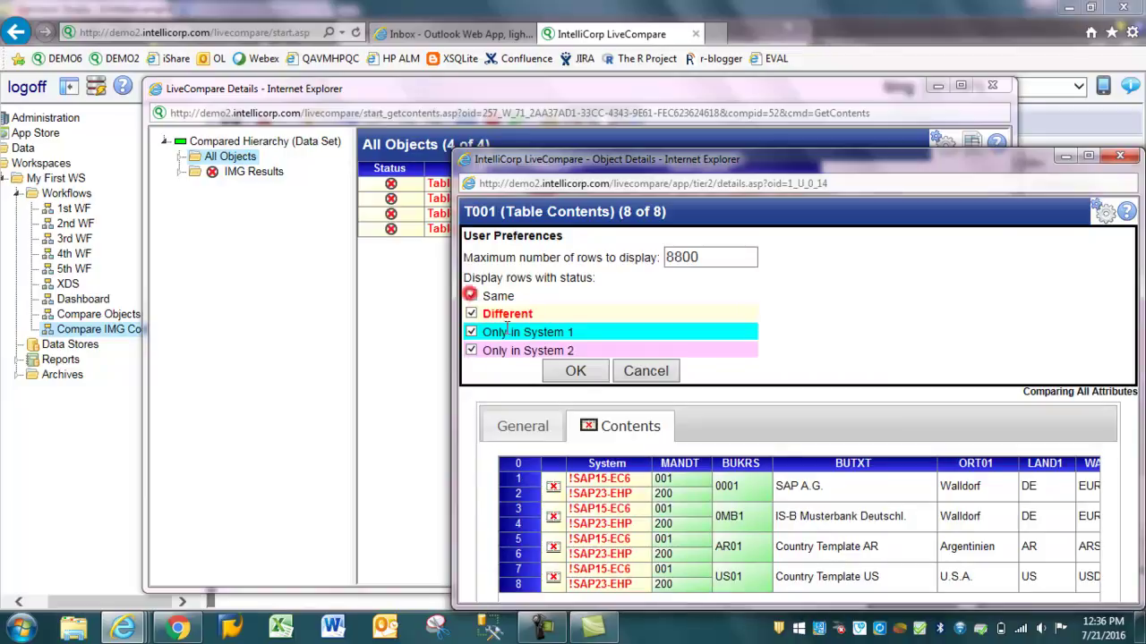
pyautogui.click(591, 376)
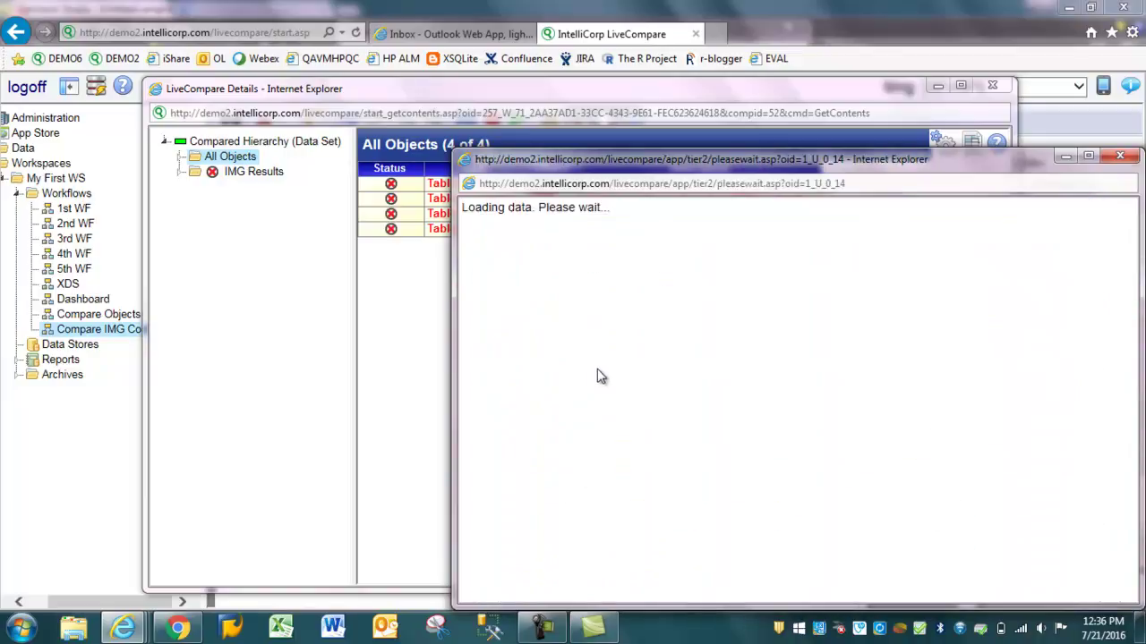
pyautogui.click(626, 267)
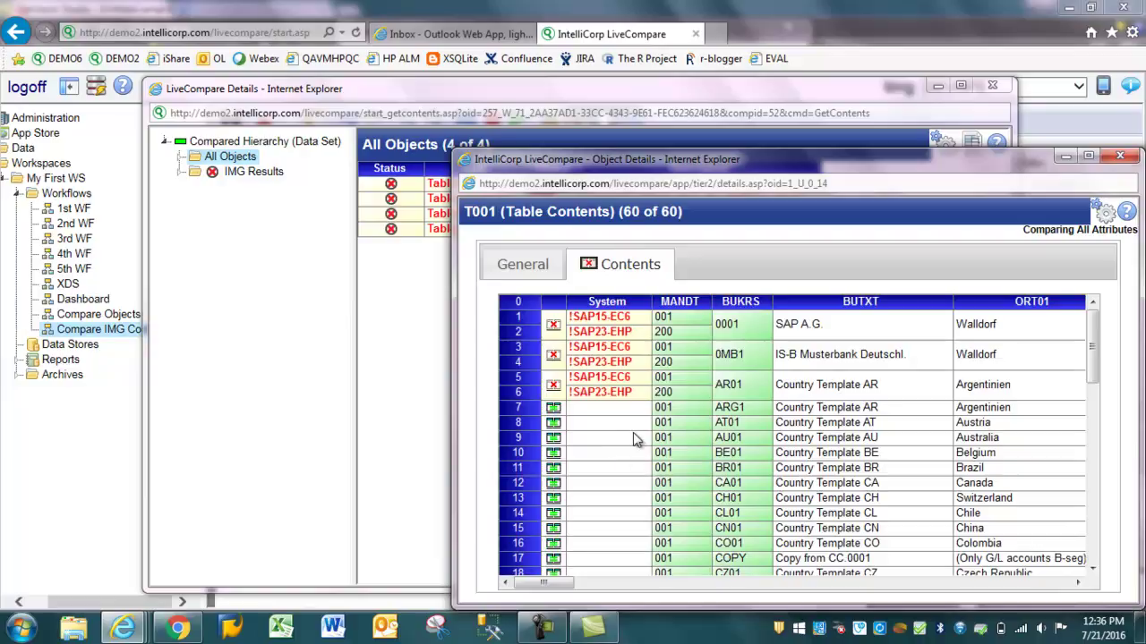
pyautogui.click(593, 410)
pyautogui.moveTo(727, 410); pyautogui.dragTo(620, 420)
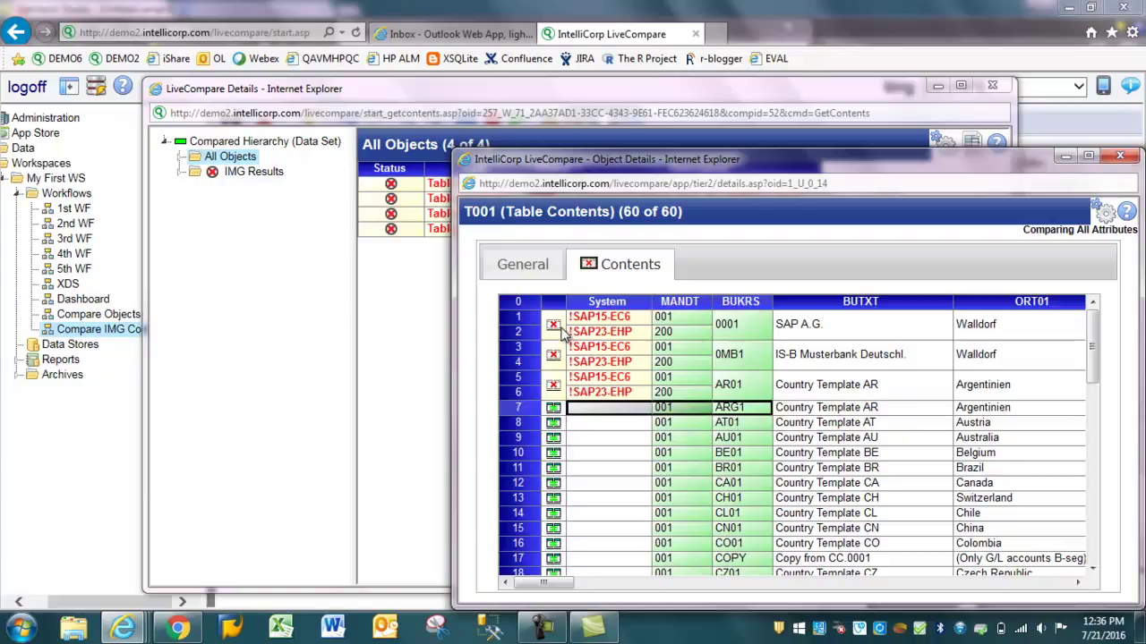
pyautogui.click(741, 331)
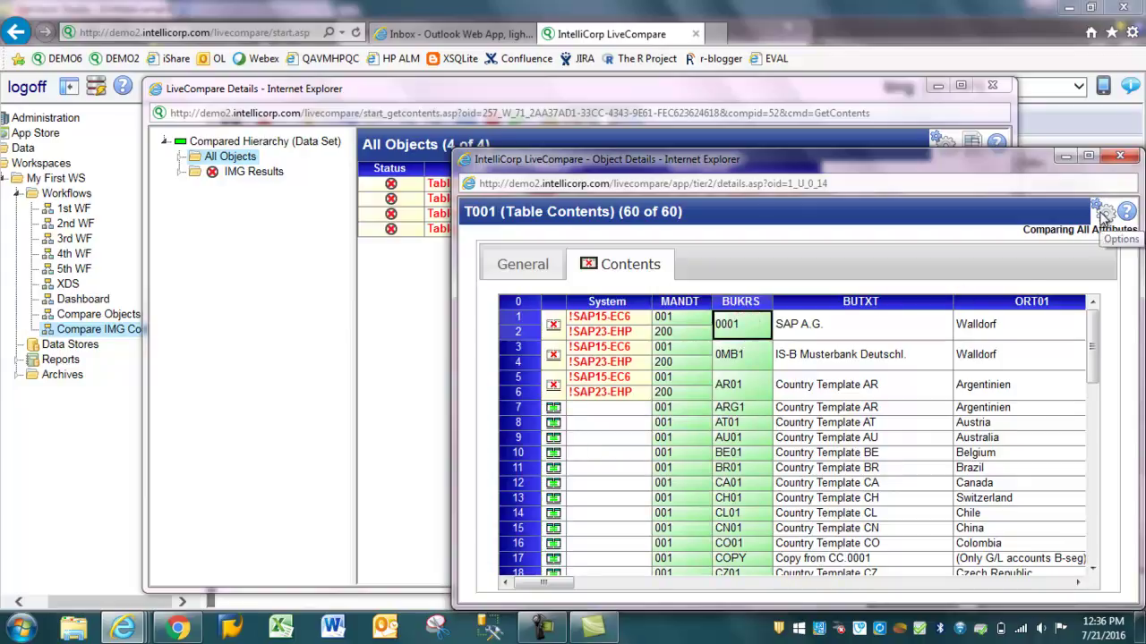
# Step: Exclude rows with status Same from the T001 display and show the table's contents
pyautogui.click(1103, 213)
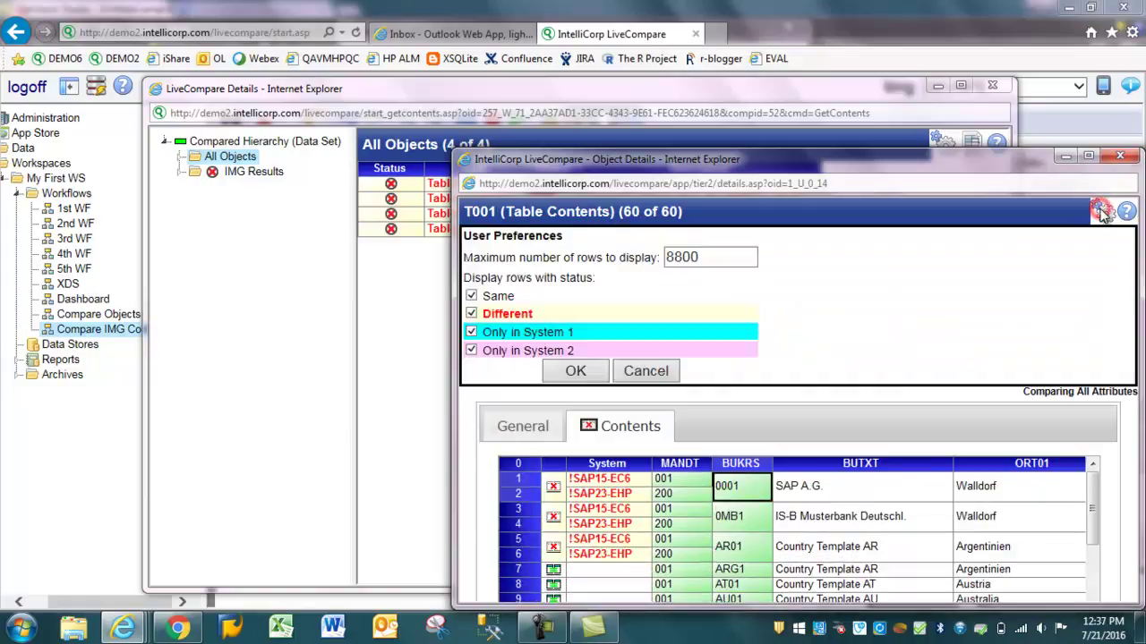
pyautogui.click(471, 295)
pyautogui.click(575, 371)
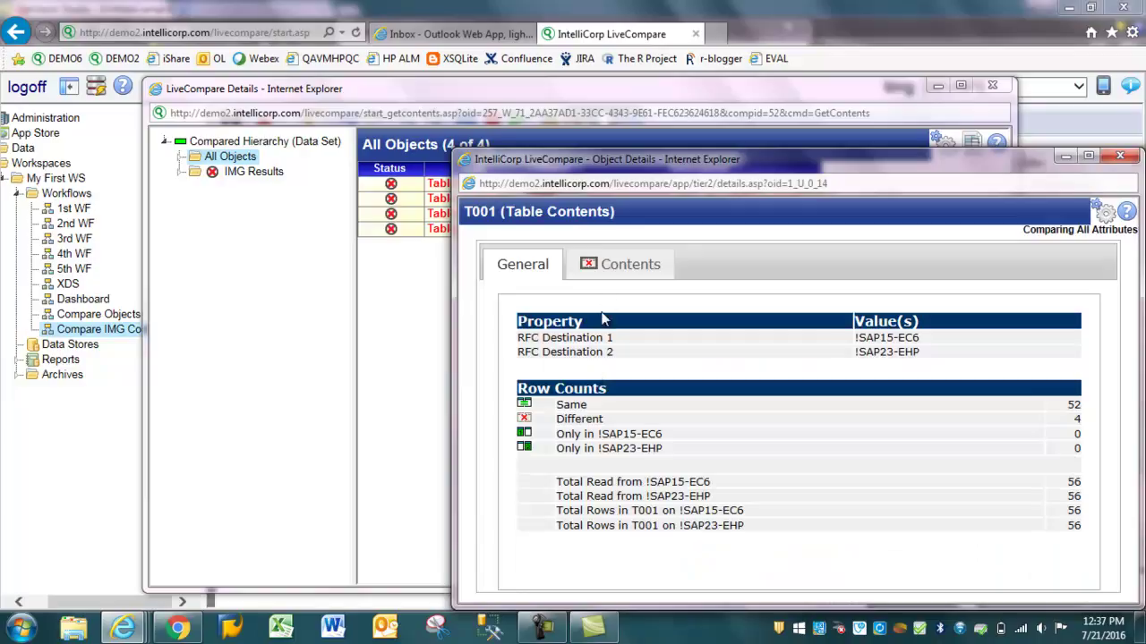
pyautogui.click(622, 271)
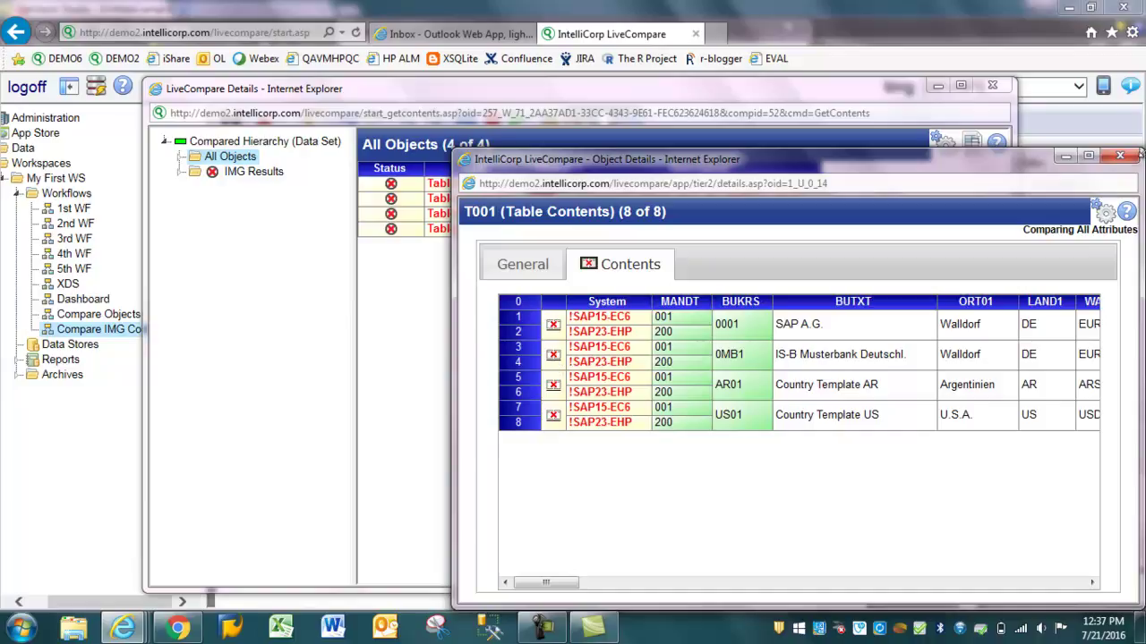
# Step: Enlarge the T001 contents view, open the row details for company code 0001, and examine its ADRNR address value
pyautogui.click(1089, 157)
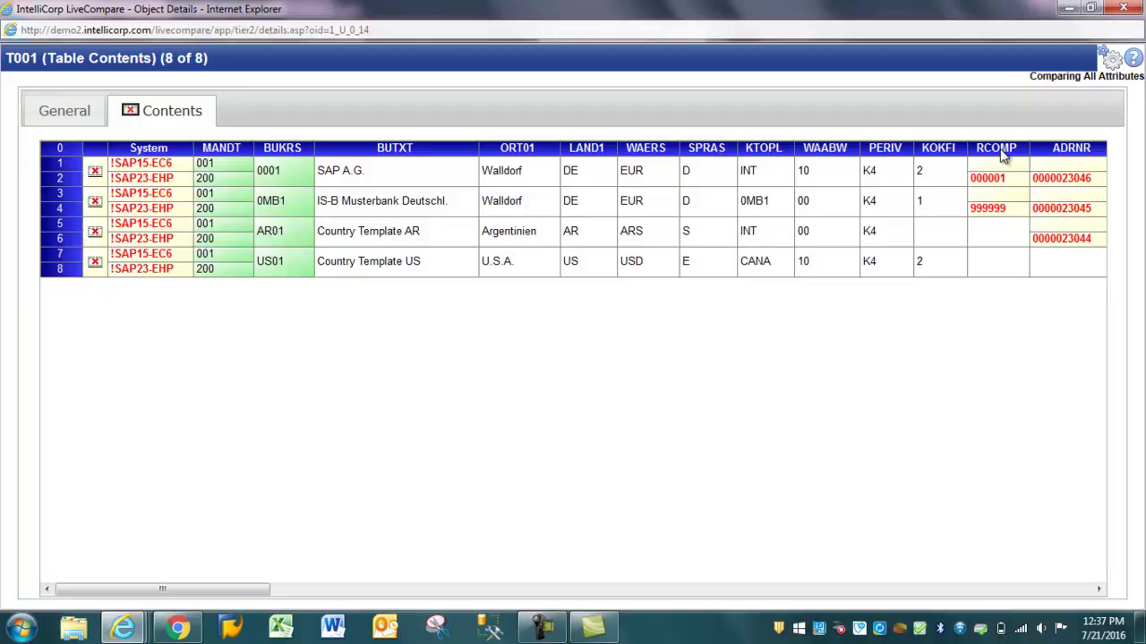
pyautogui.click(95, 172)
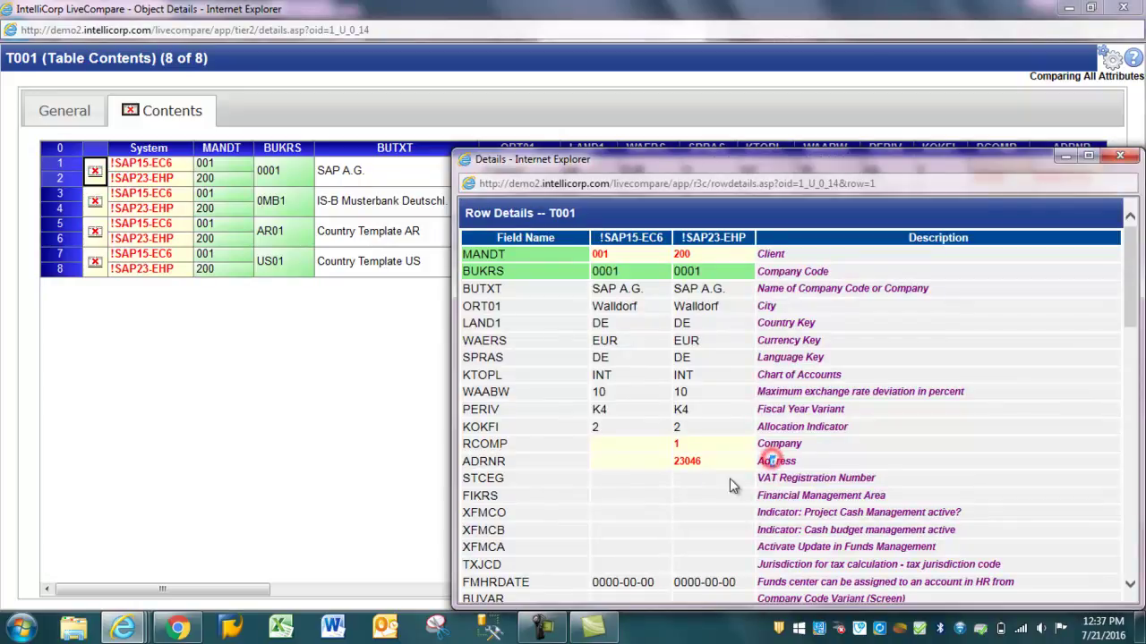
pyautogui.moveTo(721, 463); pyautogui.dragTo(674, 465)
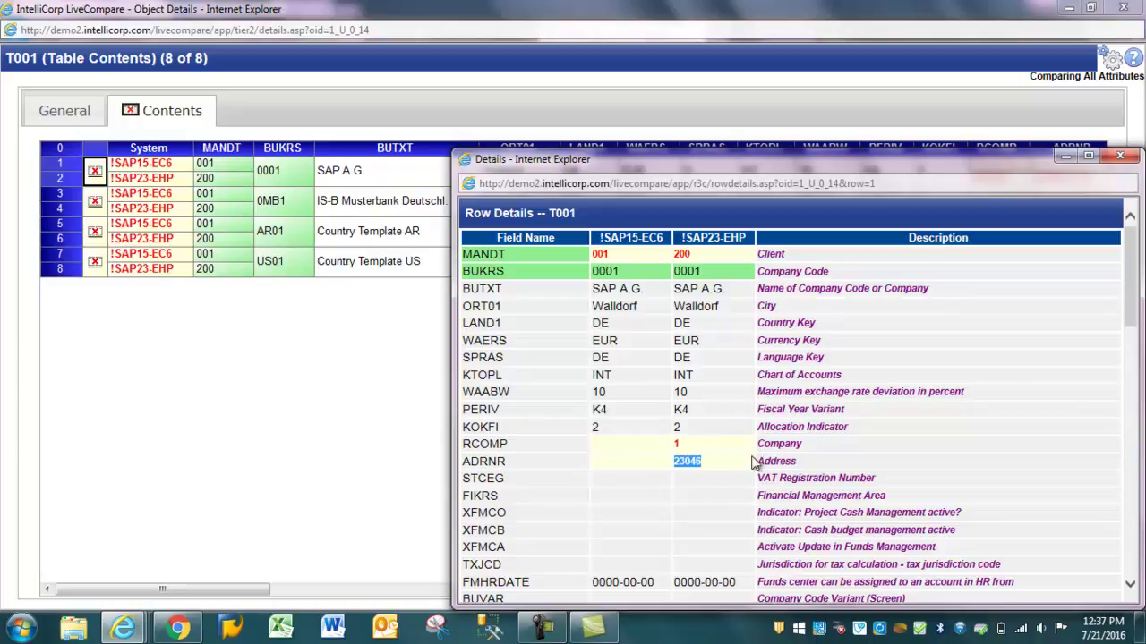
# Step: Examine the BUKRS_GLOB global company code field and the remaining field differences between the two systems in the row details
pyautogui.scroll(-10, 905, 365)
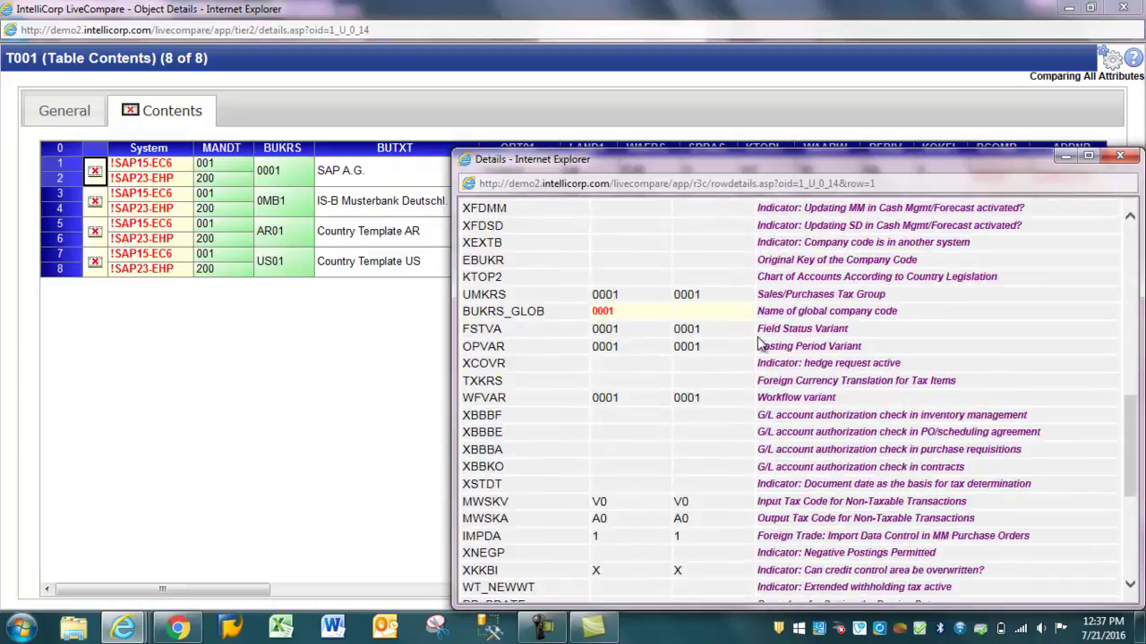
pyautogui.moveTo(759, 311); pyautogui.dragTo(869, 310)
pyautogui.moveTo(617, 309); pyautogui.dragTo(591, 315)
pyautogui.click(617, 313)
pyautogui.click(608, 311)
pyautogui.moveTo(608, 312); pyautogui.dragTo(597, 311)
pyautogui.click(685, 314)
pyautogui.scroll(-3, 704, 322)
pyautogui.scroll(10, 719, 315)
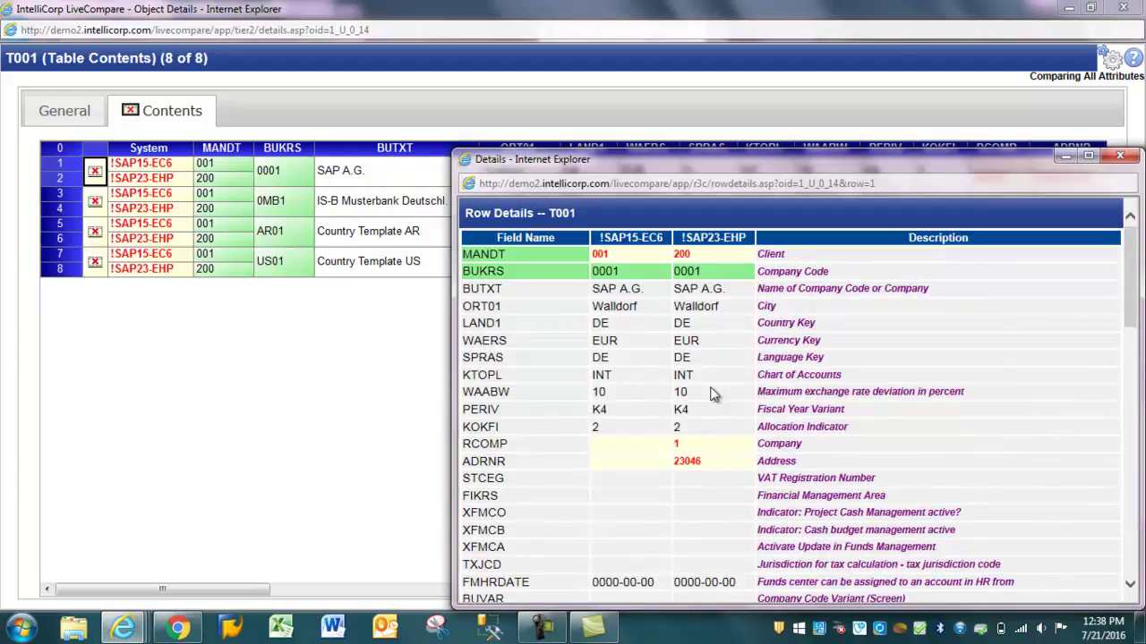
# Step: Recheck the Address field description, and close the row details, T001 details, and Compared Hierarchy windows
pyautogui.doubleClick(796, 462)
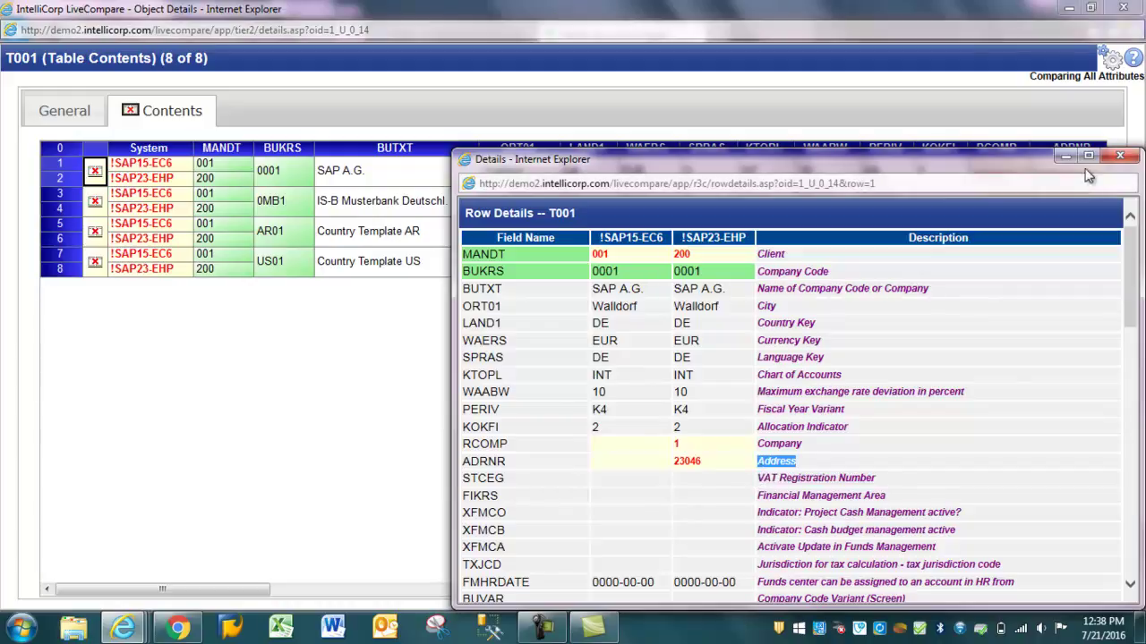
pyautogui.click(1124, 157)
pyautogui.click(1124, 7)
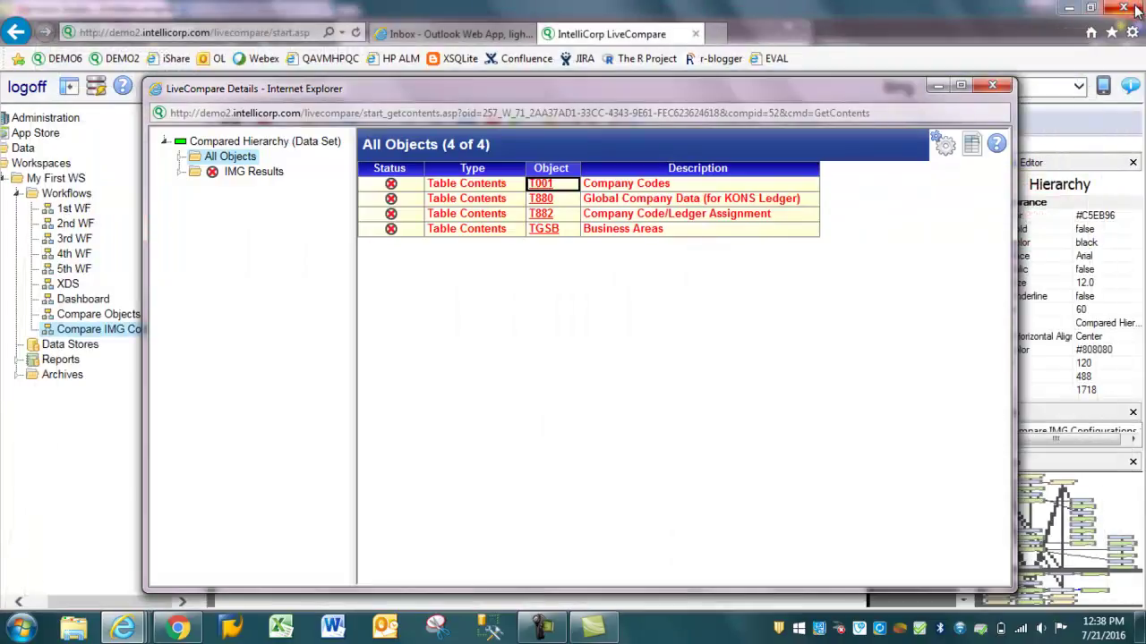
pyautogui.click(991, 86)
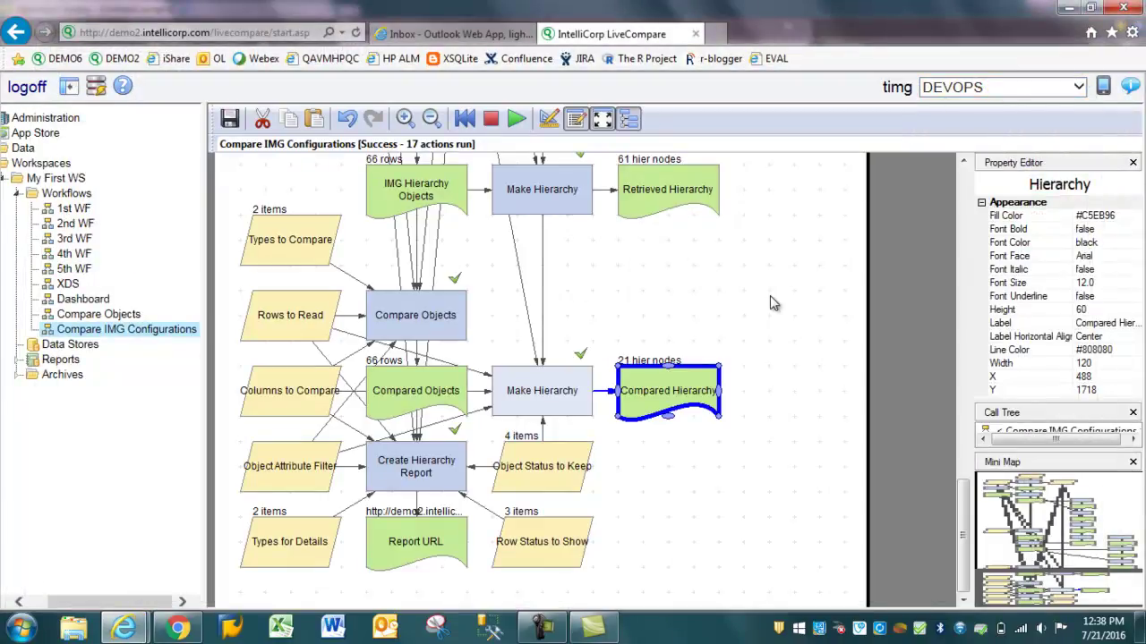
# Step: Add a row to the Columns to Compare table with table T001, field ADRND and IE value E
pyautogui.click(277, 394)
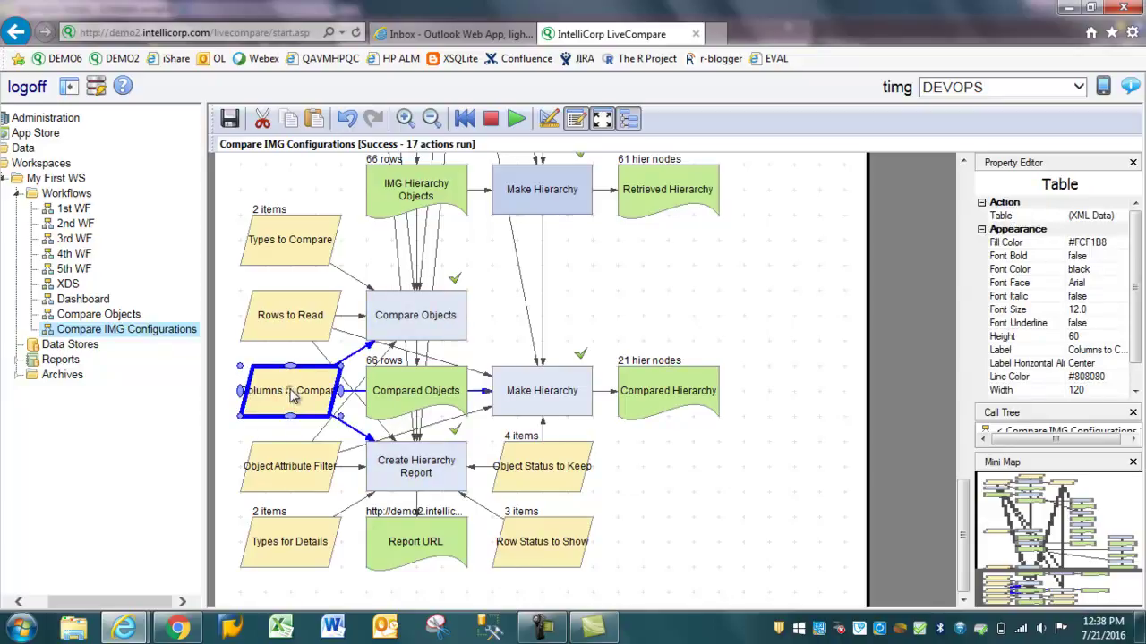
pyautogui.rightClick(292, 389)
pyautogui.click(340, 444)
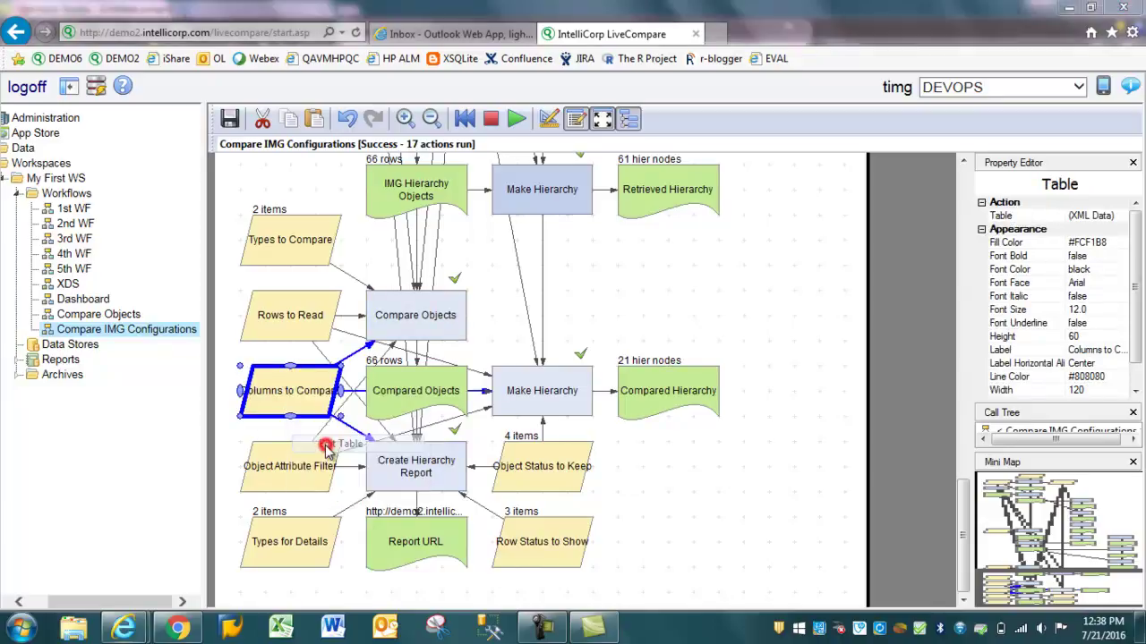
pyautogui.click(378, 235)
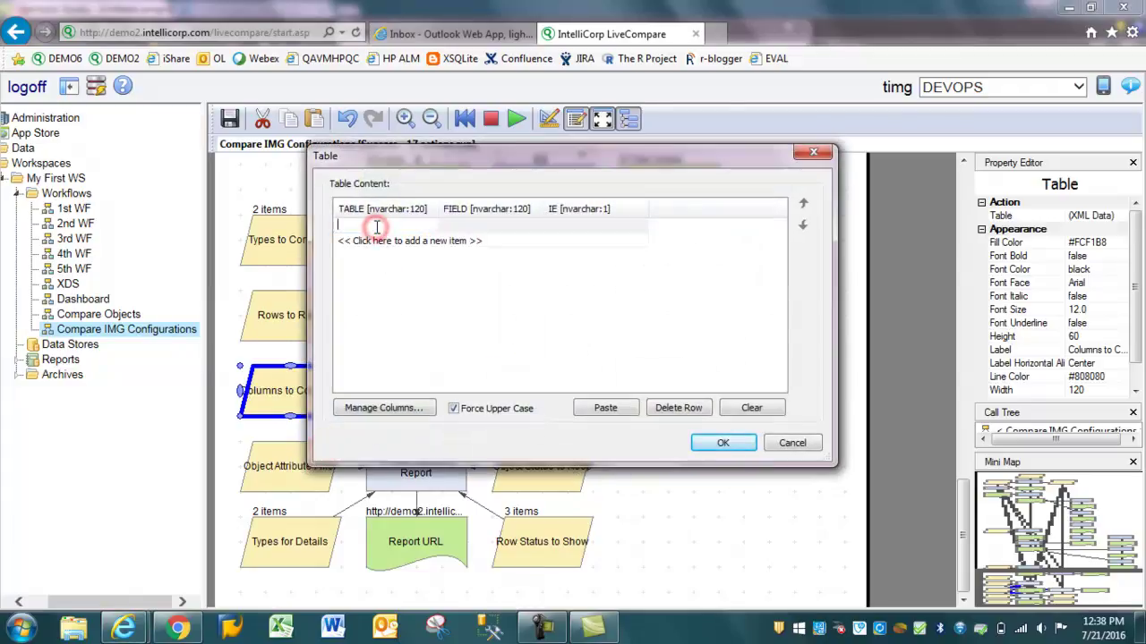
pyautogui.write('T001')
pyautogui.press('Tab')
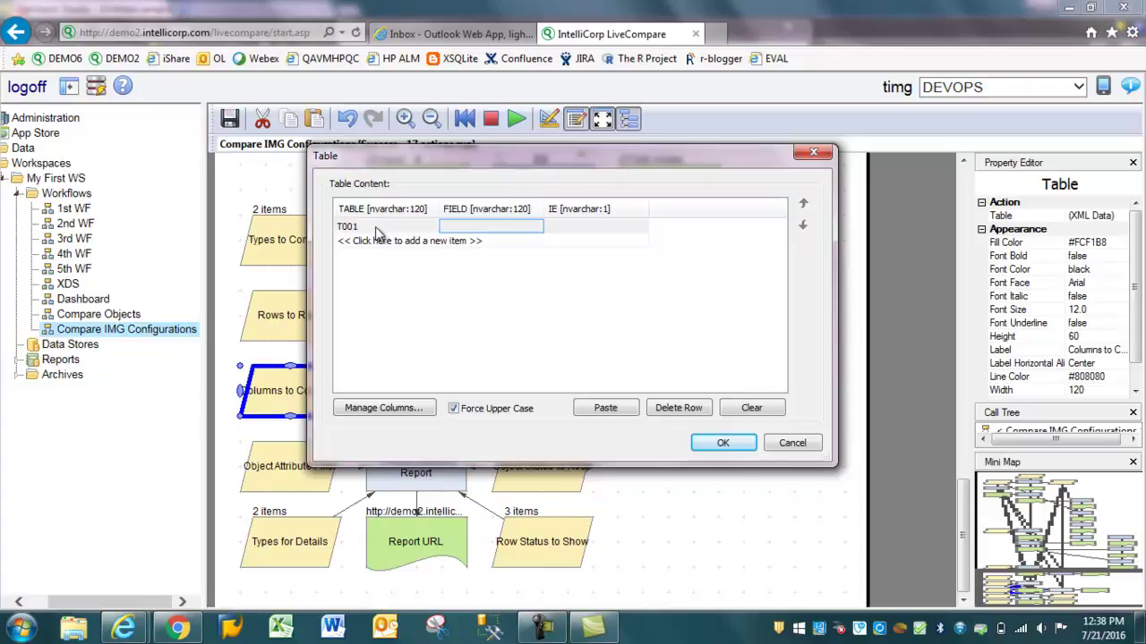
pyautogui.write('ADRND')
pyautogui.press('BackSpace')
pyautogui.press('BackSpace')
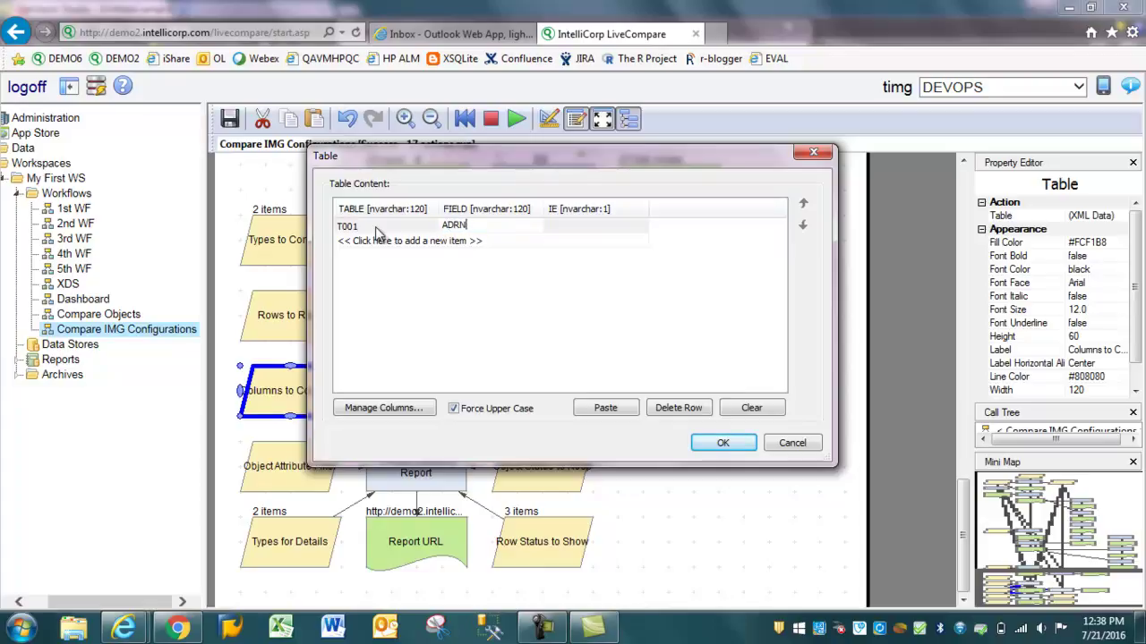
pyautogui.write('ND')
pyautogui.press('Tab')
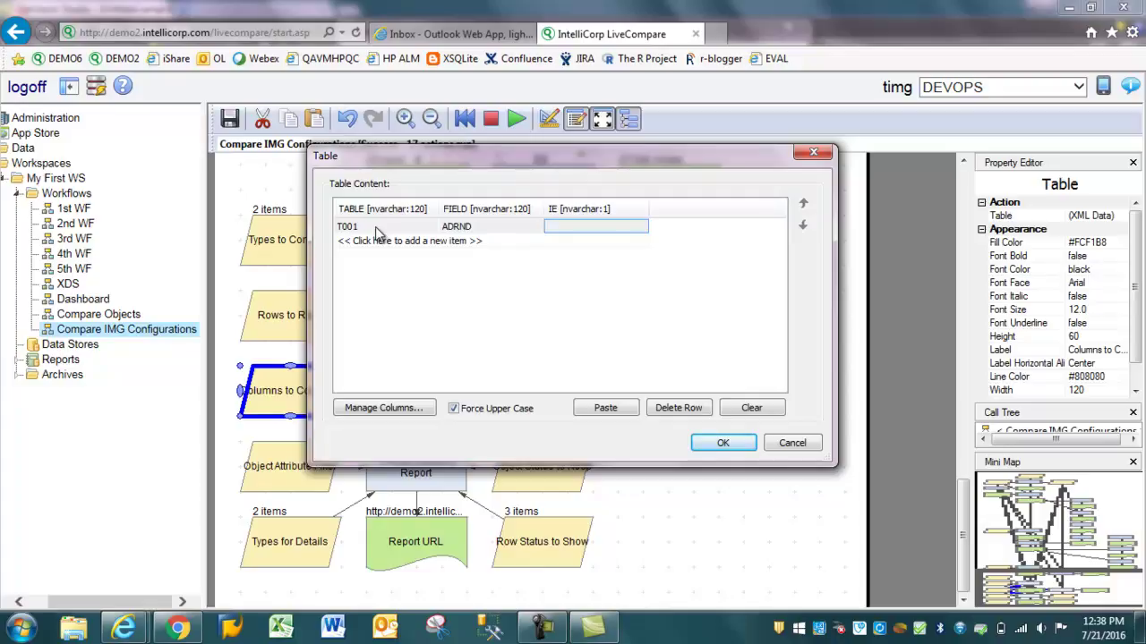
pyautogui.write('E')
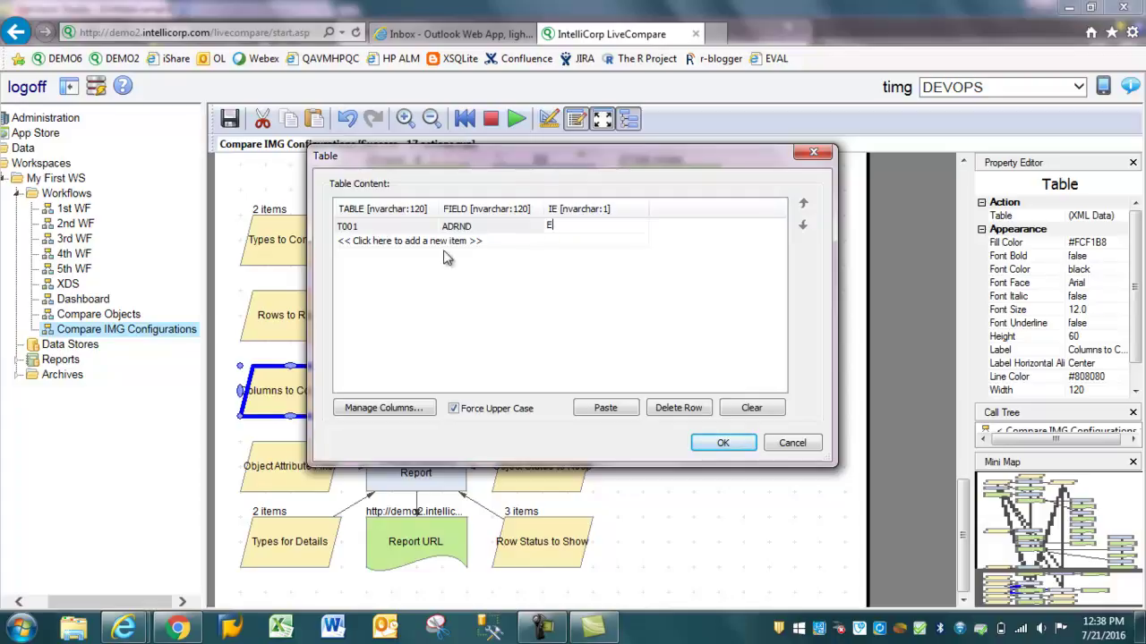
# Step: Correct the T001 row's field name to ADRNR and save the Columns to Compare table
pyautogui.click(469, 225)
pyautogui.click(472, 225)
pyautogui.press('BackSpace')
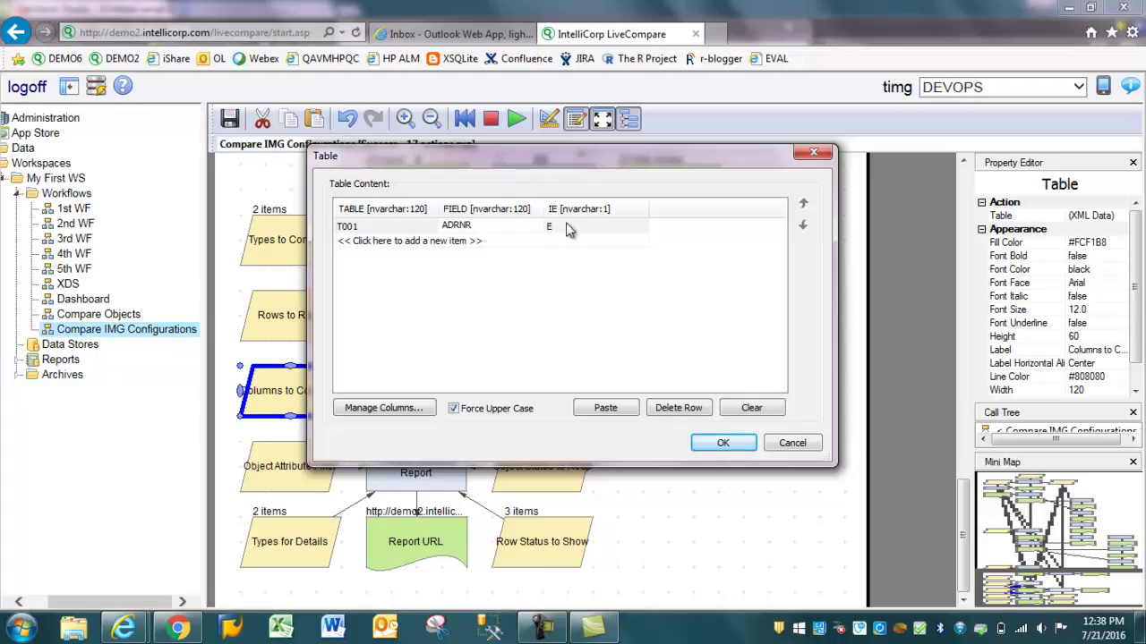
pyautogui.click(724, 442)
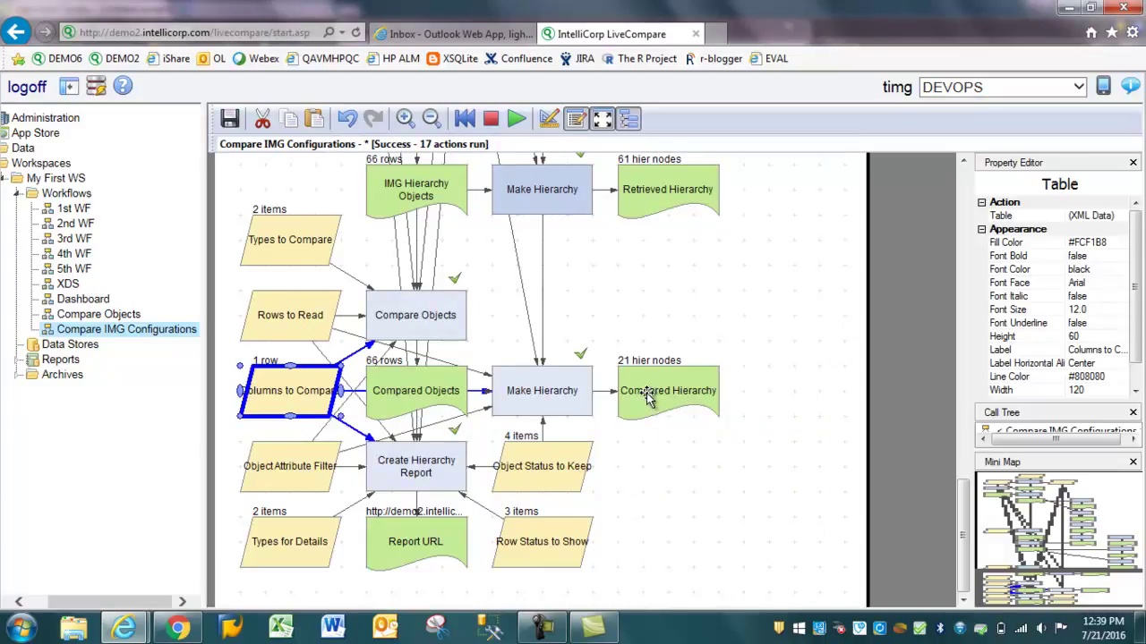
# Step: Add the status Same to the Object Status to Keep list using the lookup values, and save the list
pyautogui.click(537, 472)
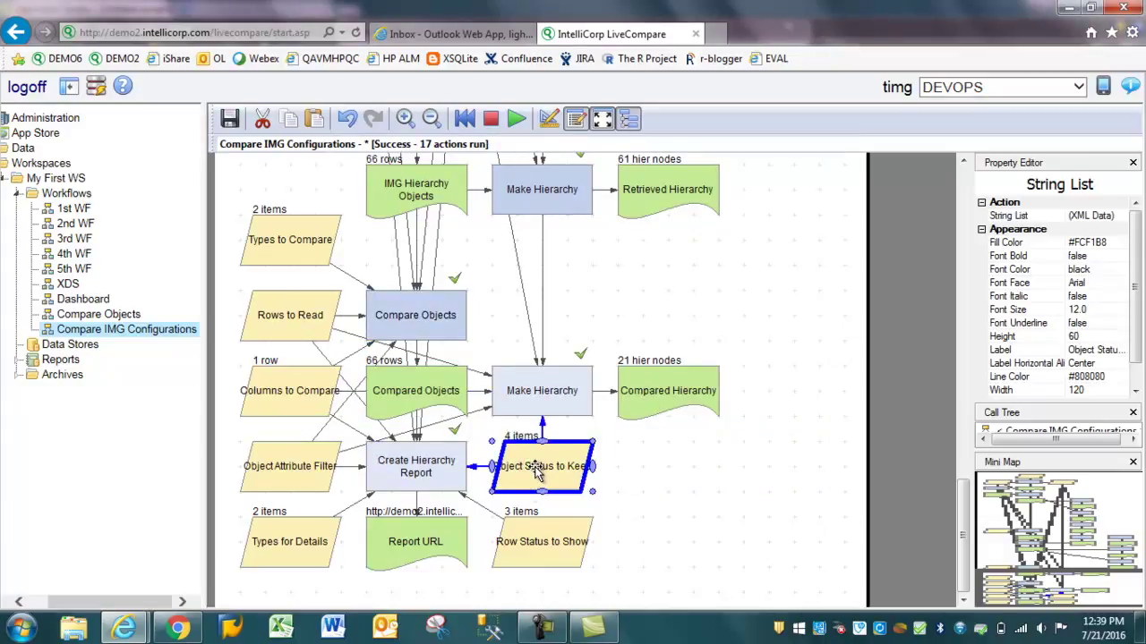
pyautogui.rightClick(537, 471)
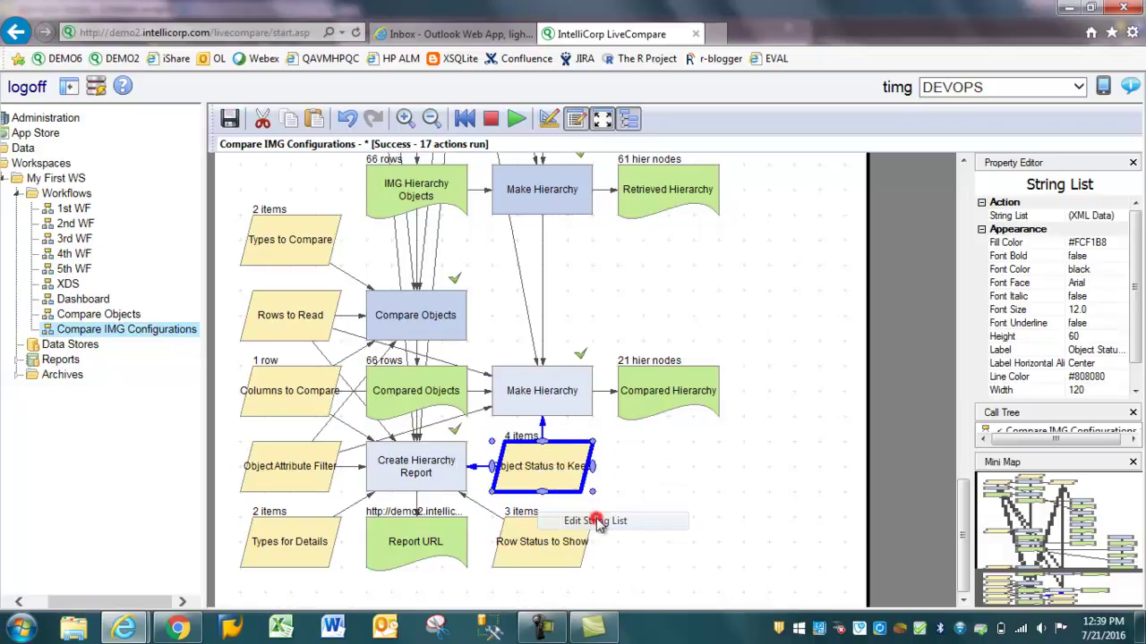
pyautogui.click(598, 523)
pyautogui.click(428, 463)
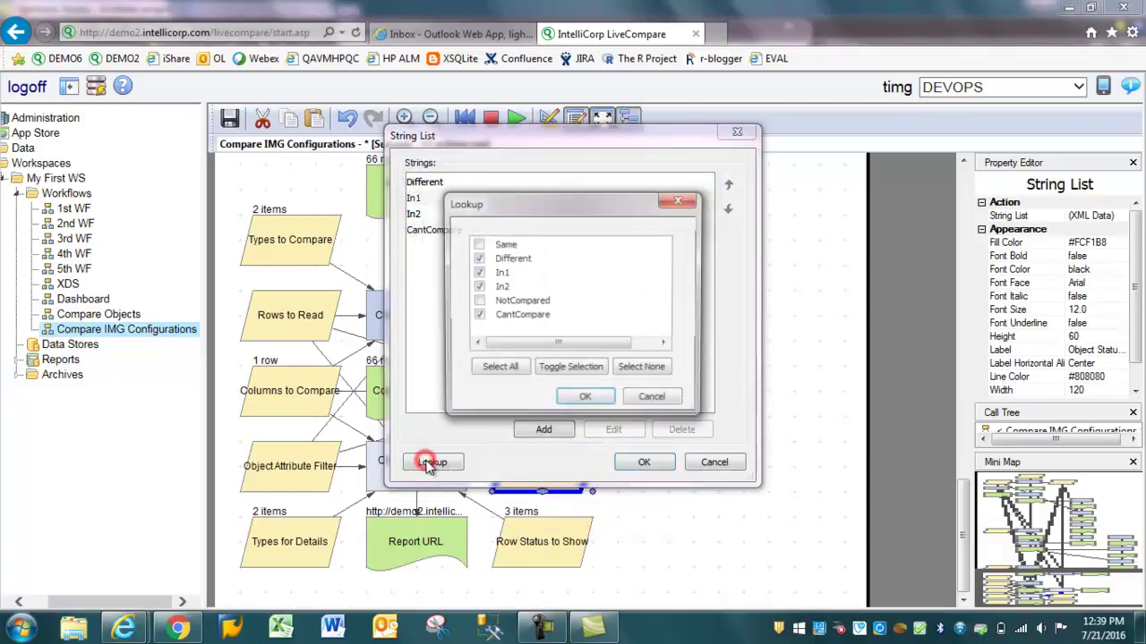
pyautogui.click(476, 243)
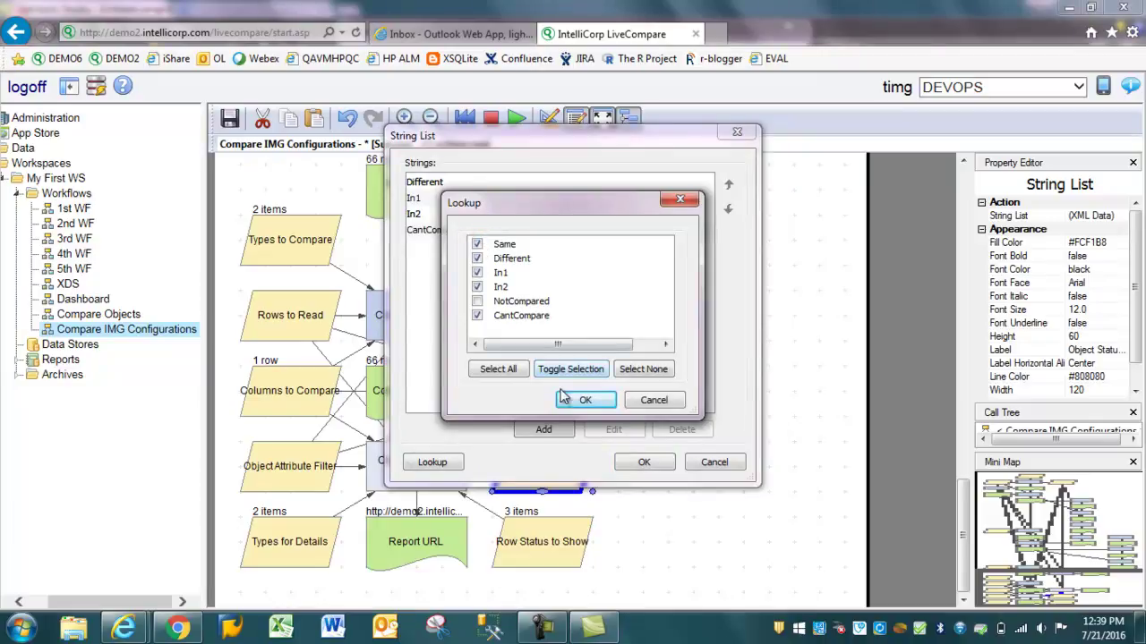
pyautogui.click(584, 400)
pyautogui.click(643, 462)
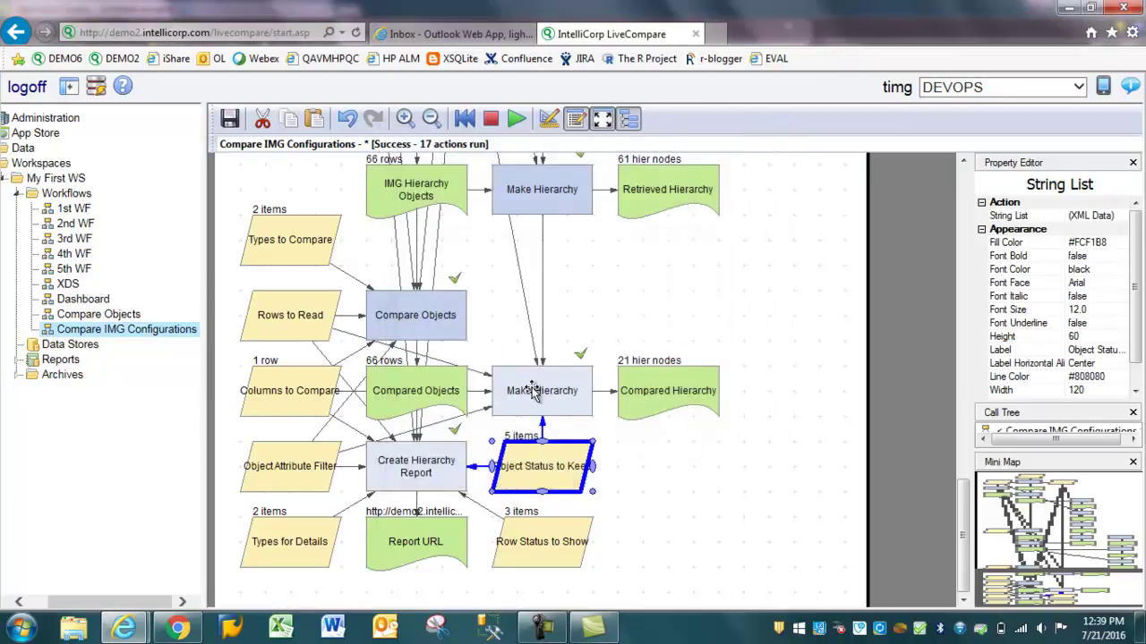
# Step: Run only the Make Hierarchy action that produces the Compared Hierarchy data set
pyautogui.click(533, 395)
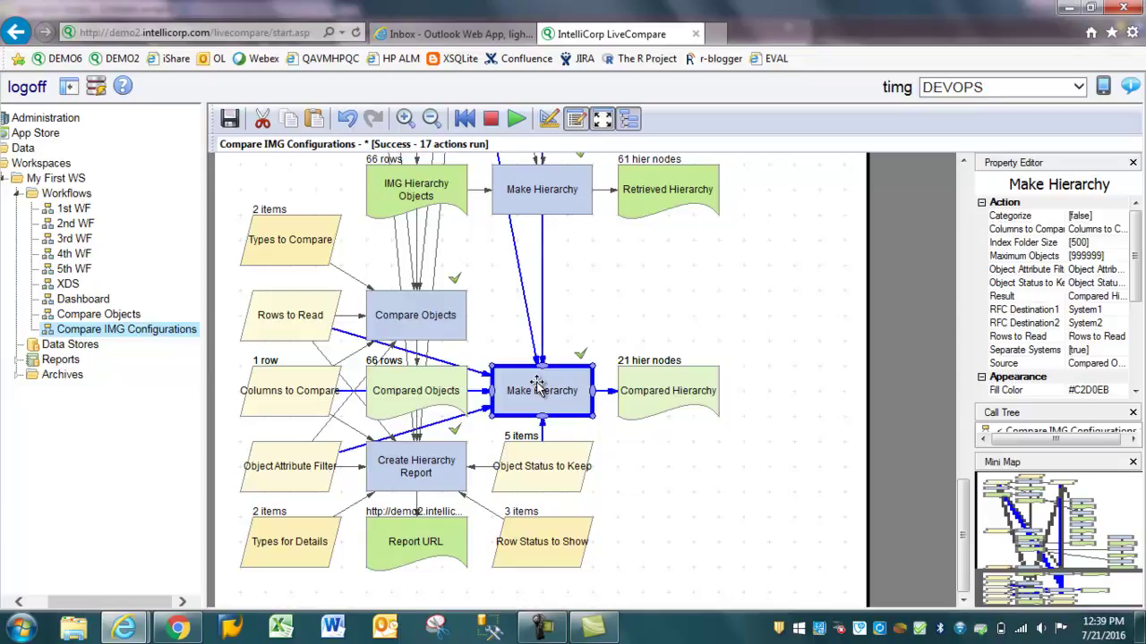
pyautogui.moveTo(965, 546); pyautogui.dragTo(981, 569)
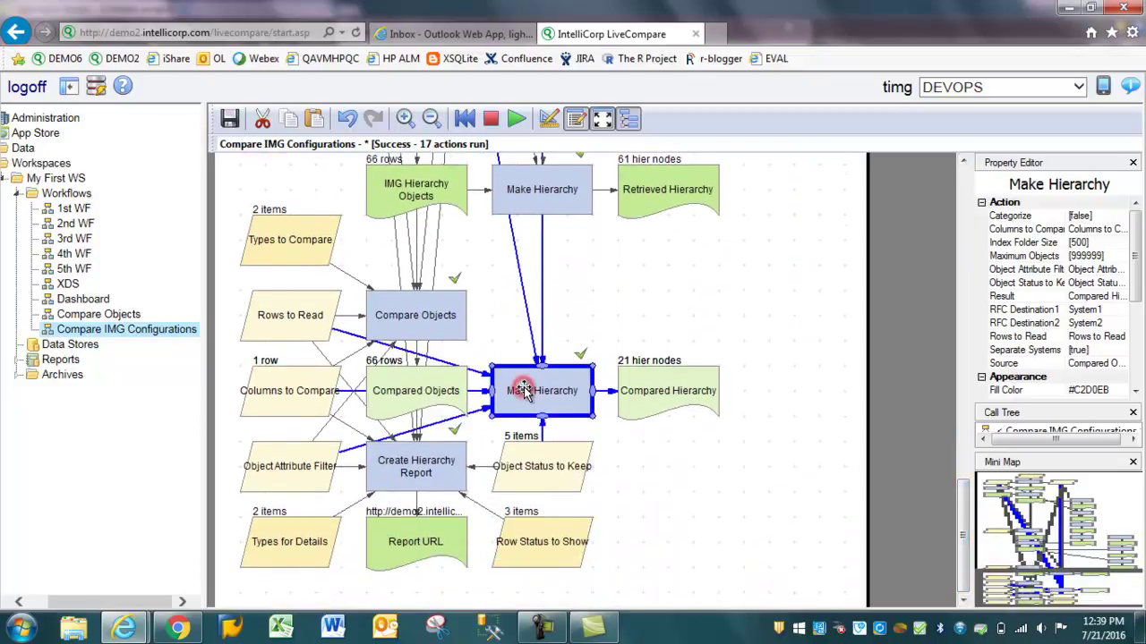
pyautogui.rightClick(527, 398)
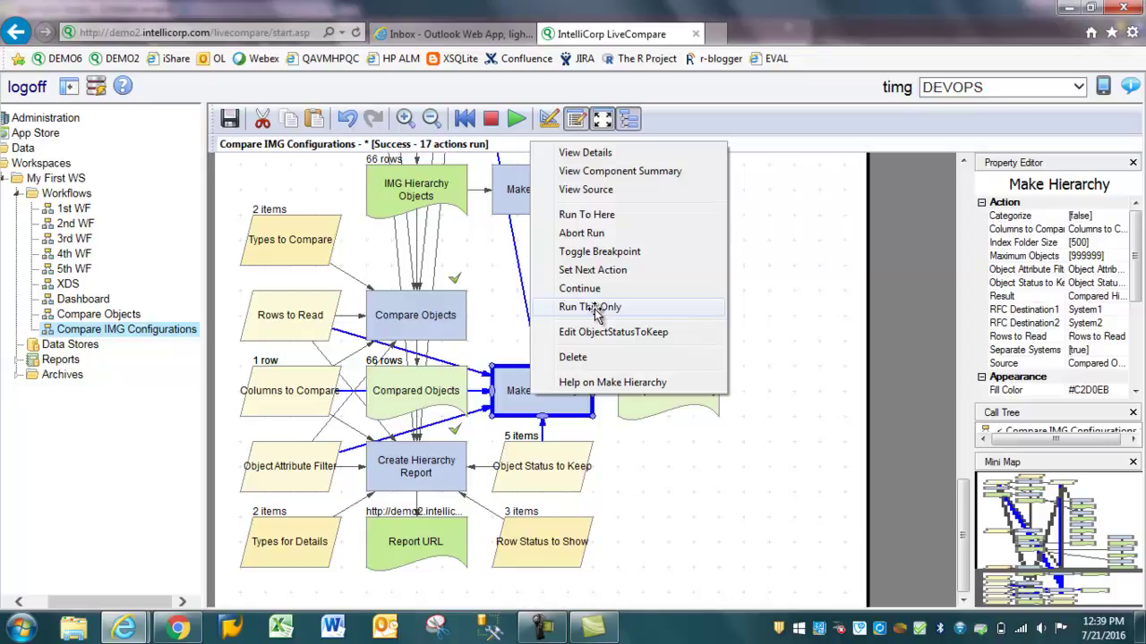
pyautogui.click(595, 310)
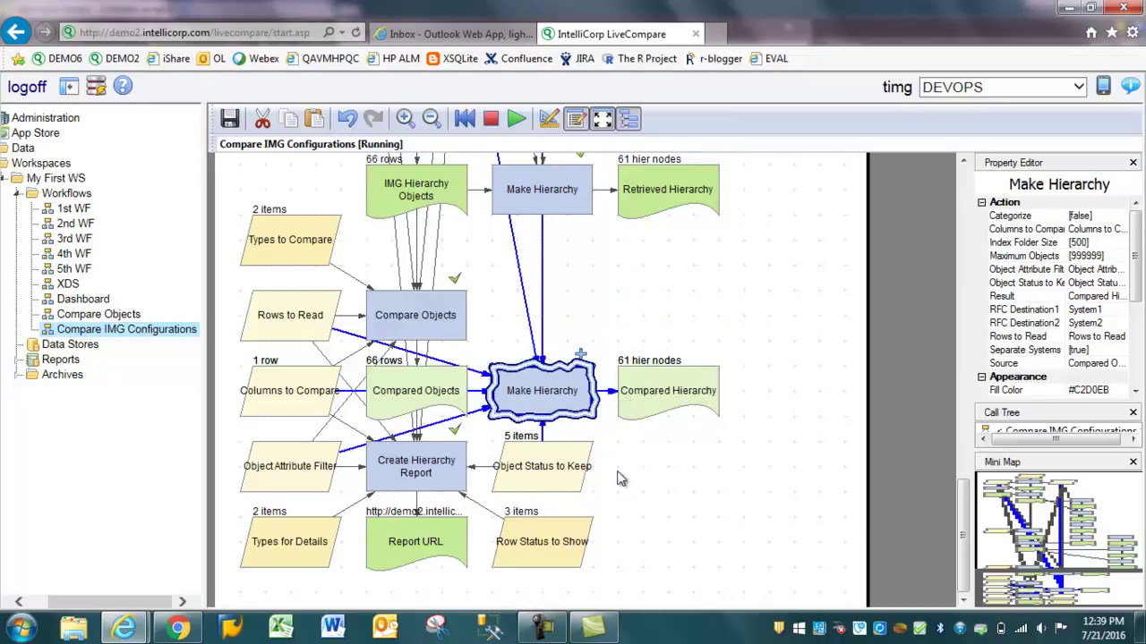
pyautogui.doubleClick(550, 405)
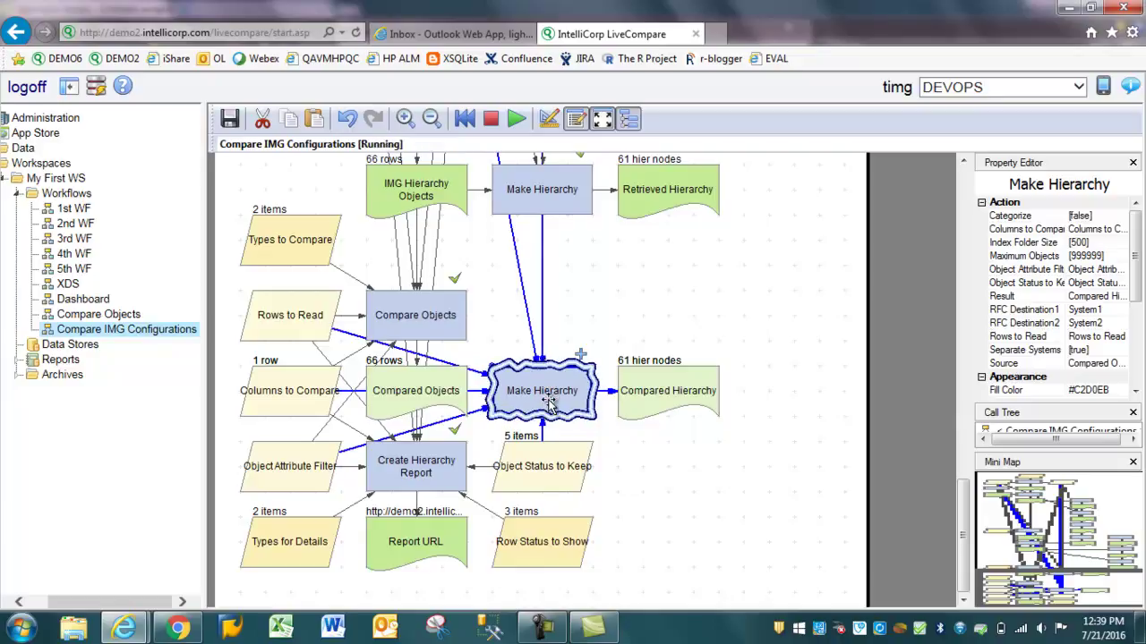
# Step: View the Compared Hierarchy data set, examine its summary counts for Same and Different table contents, and close the details window
pyautogui.doubleClick(655, 396)
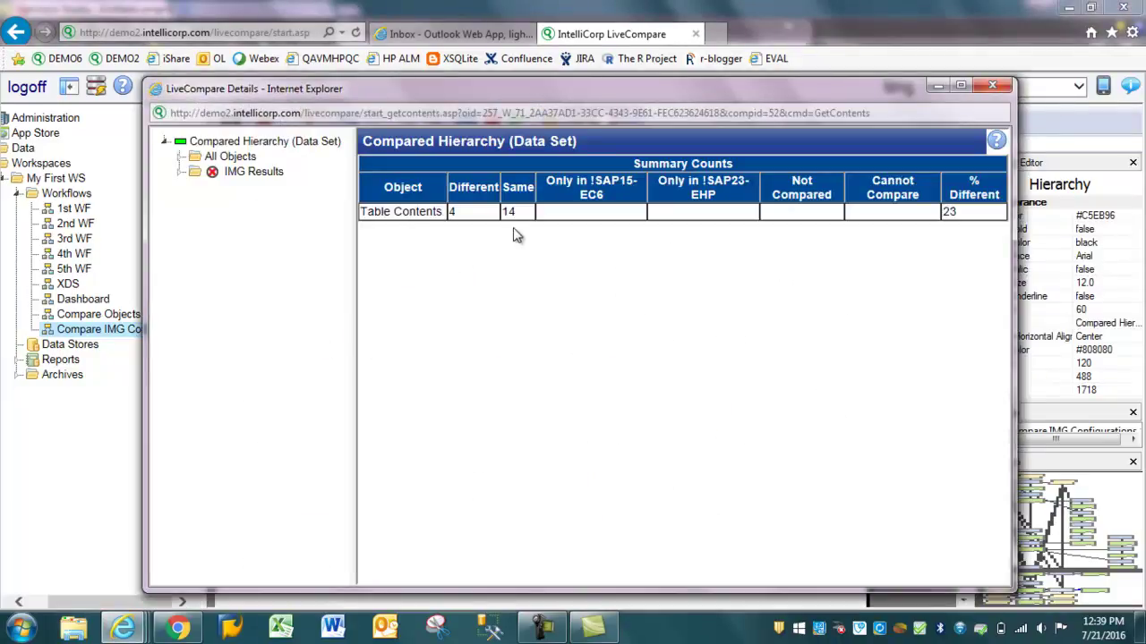
pyautogui.doubleClick(508, 212)
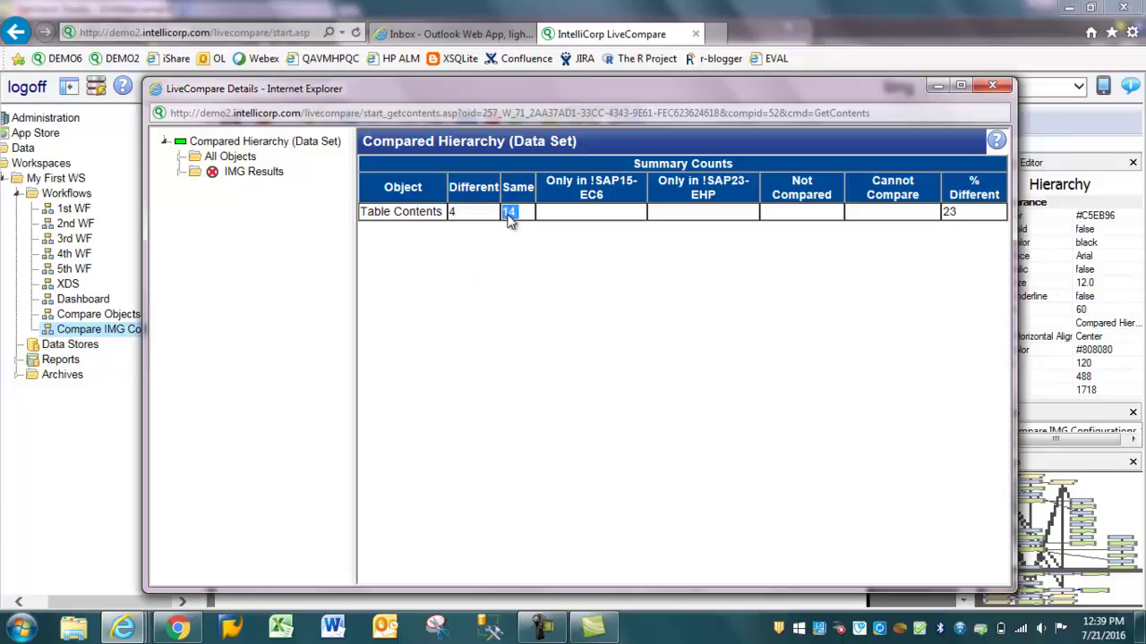
pyautogui.click(518, 213)
pyautogui.doubleClick(454, 212)
pyautogui.click(1000, 87)
# Step: Move the Compared Hierarchy node up into open canvas space away from Make Hierarchy, and shift the Report URL node slightly downward
pyautogui.moveTo(660, 387); pyautogui.dragTo(838, 279)
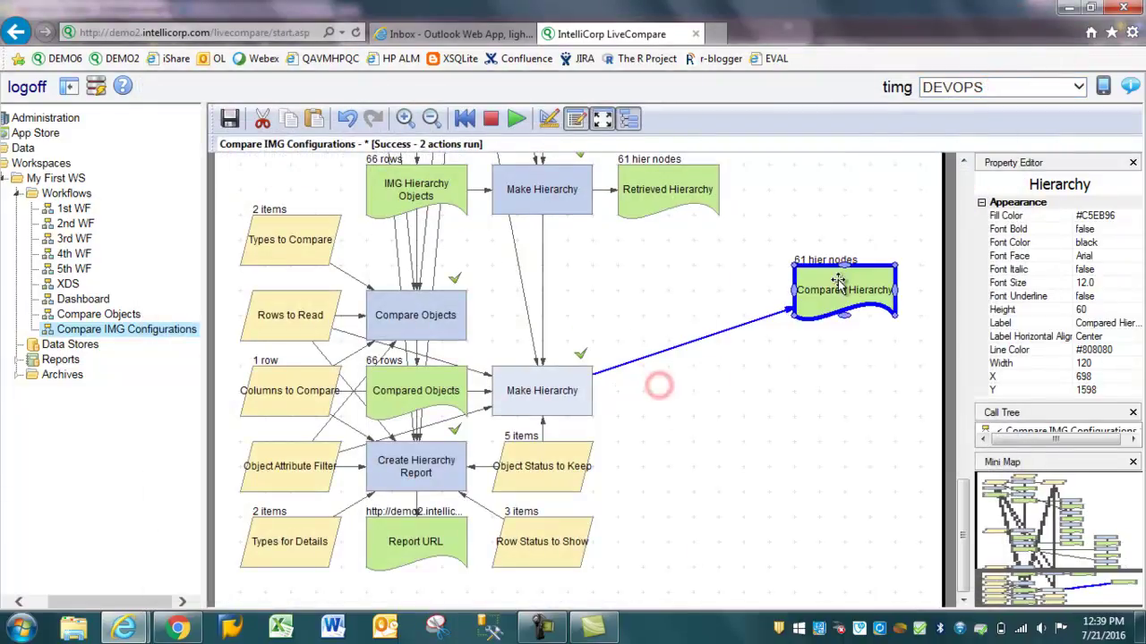
pyautogui.click(406, 553)
pyautogui.moveTo(407, 571); pyautogui.dragTo(406, 569)
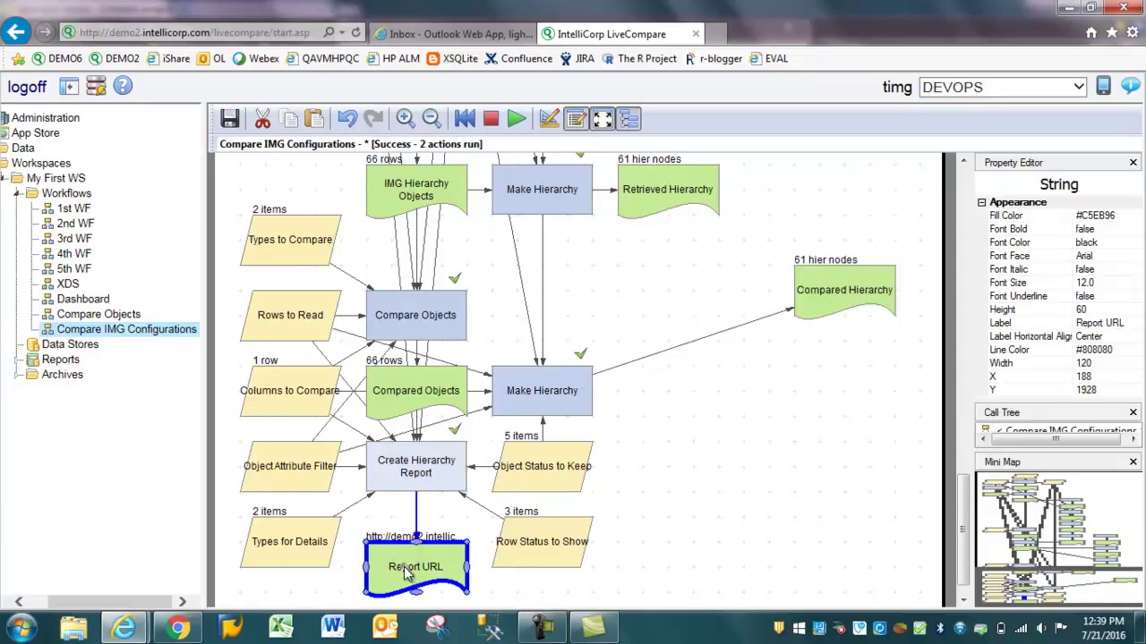
# Step: Open the generated LiveCompare report from the Report URL node and show its IMG Results section
pyautogui.rightClick(399, 566)
pyautogui.click(453, 486)
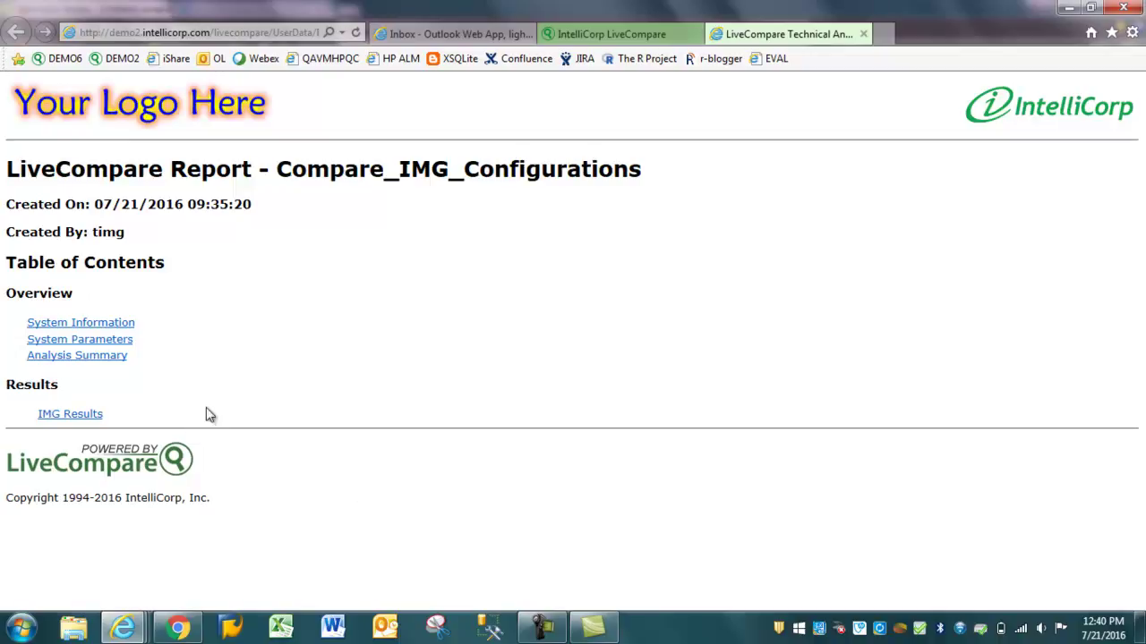
pyautogui.moveTo(7, 385); pyautogui.dragTo(23, 385)
pyautogui.click(69, 415)
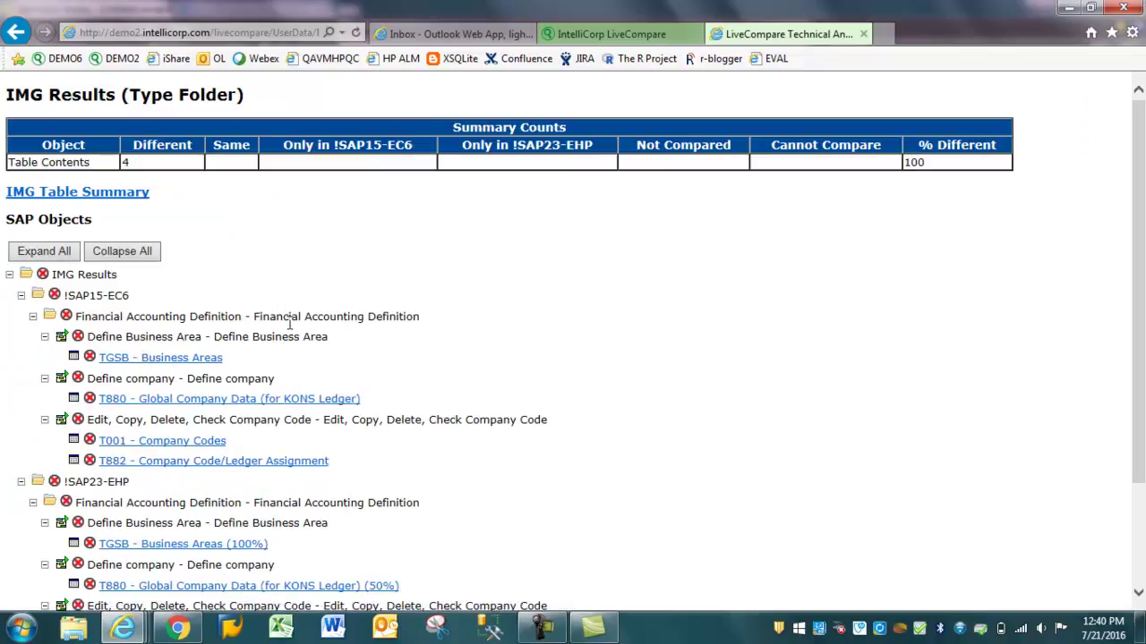
# Step: Open the TGSB Business Areas comparison under !SAP15-EC6, examine the GSBER_GLOB column, and close the report
pyautogui.click(134, 358)
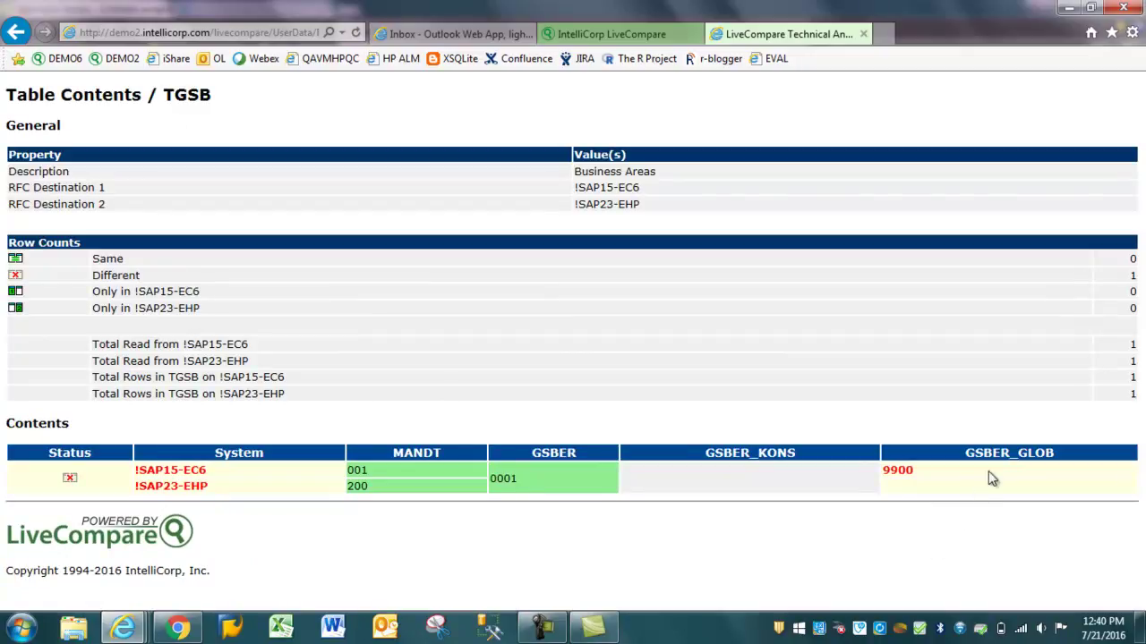
pyautogui.moveTo(997, 455)
pyautogui.click(865, 34)
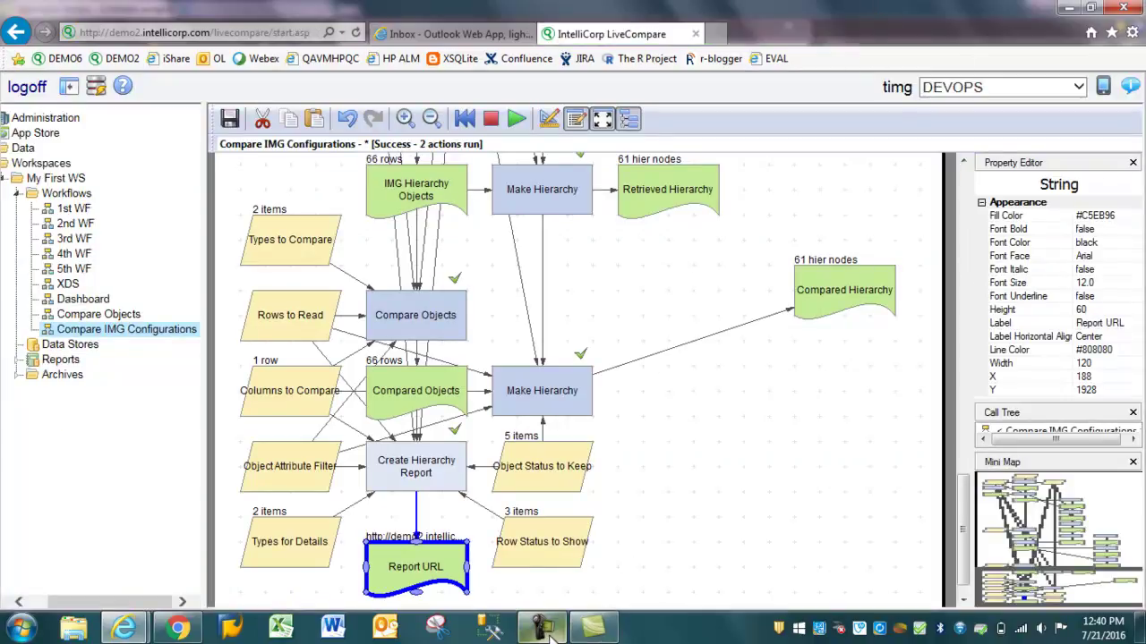